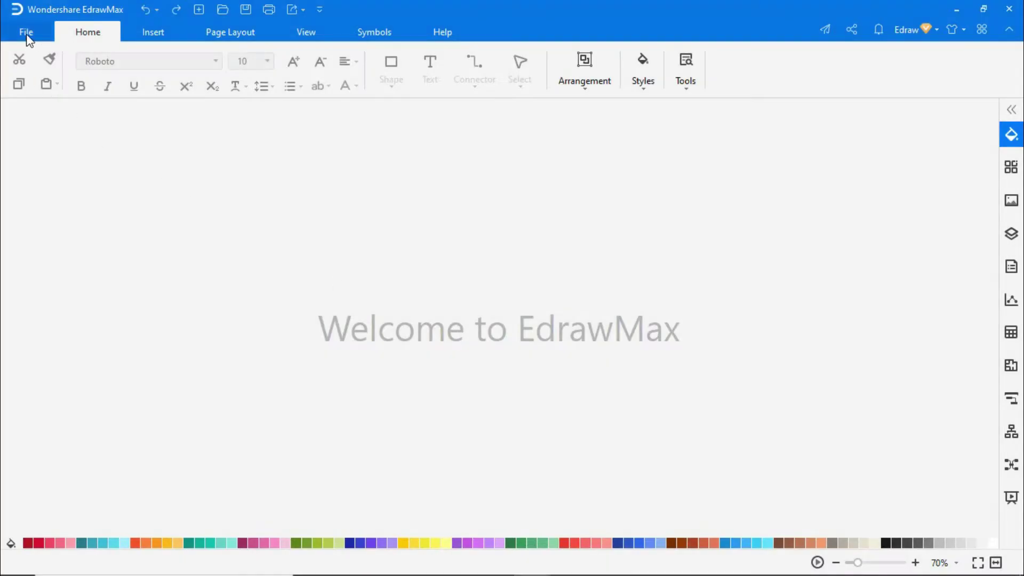
- Create a new blank Basic Flowchart drawing, Drawing7, from the Flowchart templates
{"action": "left_click", "coordinate": [27, 35]}
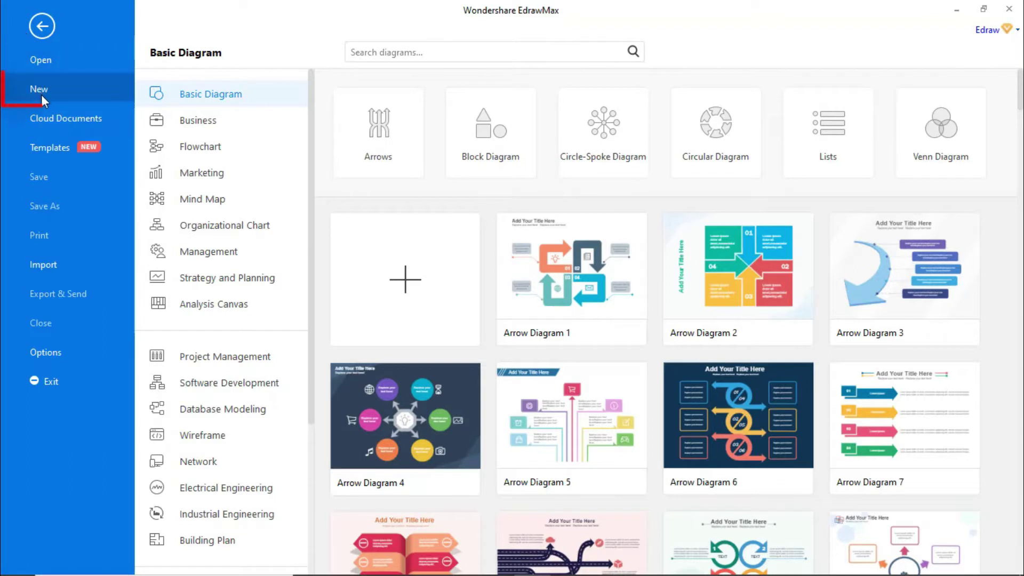
{"action": "left_click", "coordinate": [208, 145]}
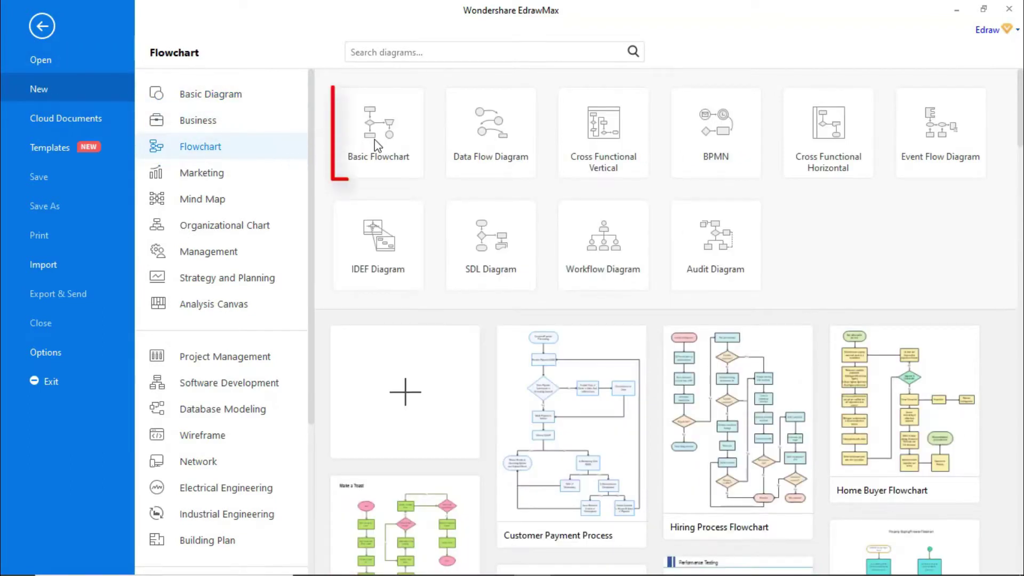
{"action": "scroll", "coordinate": [380, 166], "scroll_direction": "down", "scroll_amount": 3}
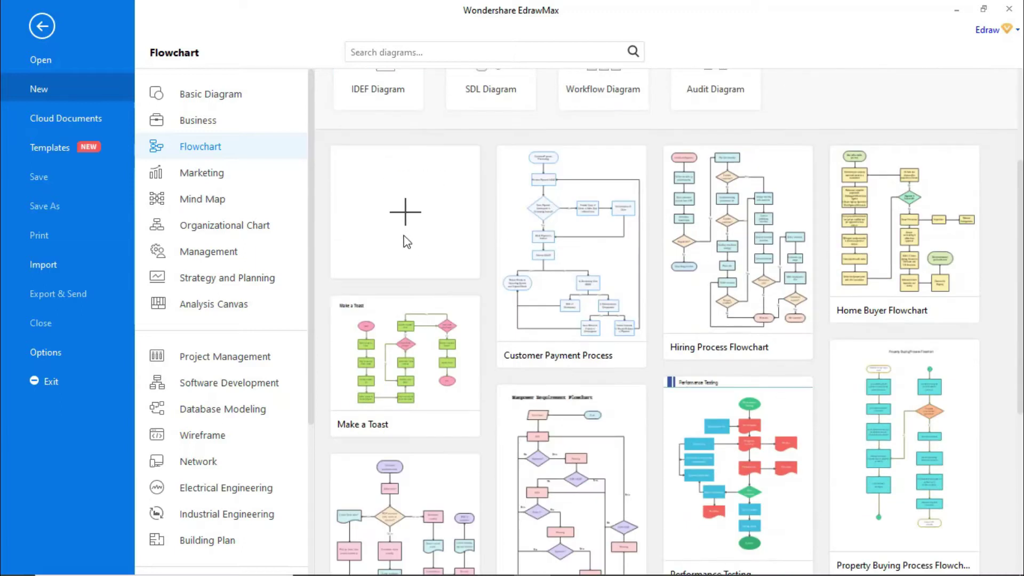
{"action": "scroll", "coordinate": [406, 239], "scroll_direction": "down", "scroll_amount": 3}
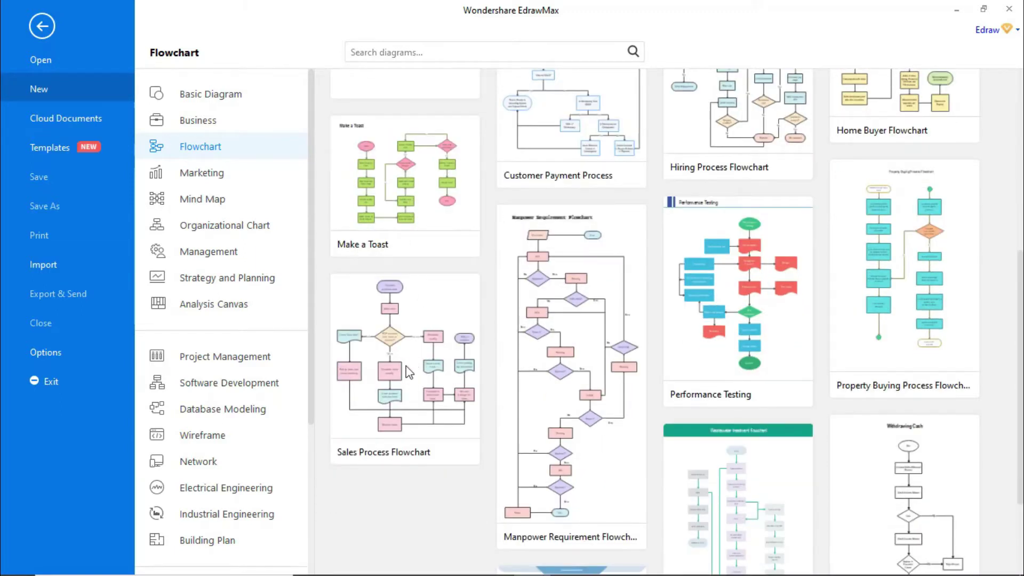
{"action": "scroll", "coordinate": [405, 368], "scroll_direction": "up", "scroll_amount": 4}
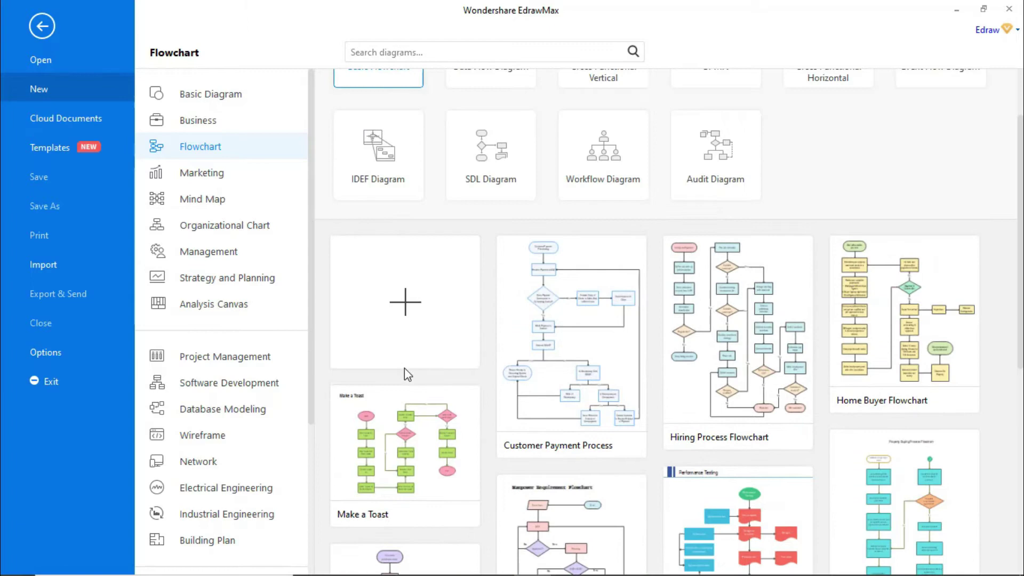
{"action": "left_click", "coordinate": [401, 319]}
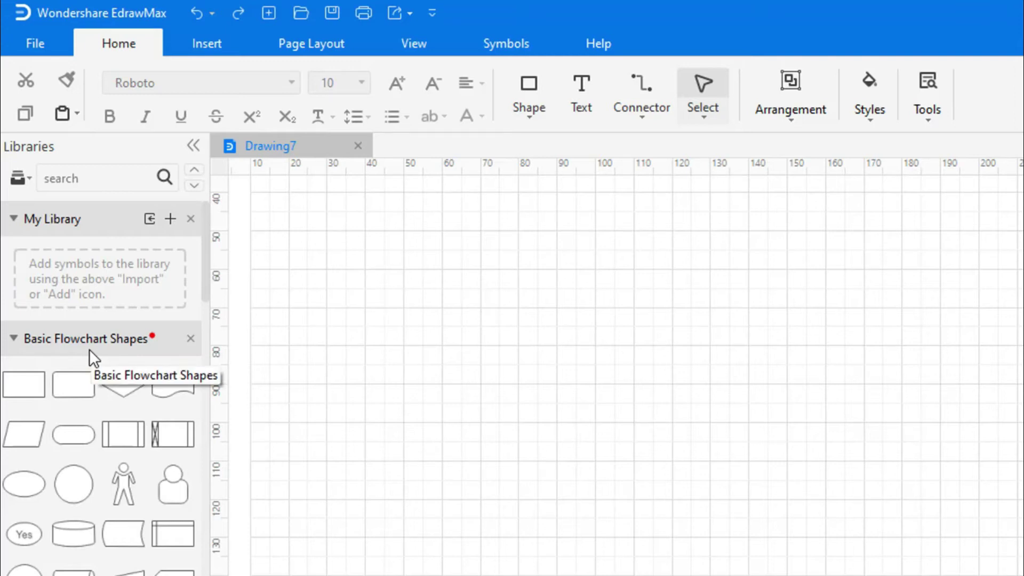
- Place a start/end shape near the top of the page labelled 'Customer Purchase Order'
{"action": "left_click_drag", "start_coordinate": [75, 435], "coordinate": [710, 214]}
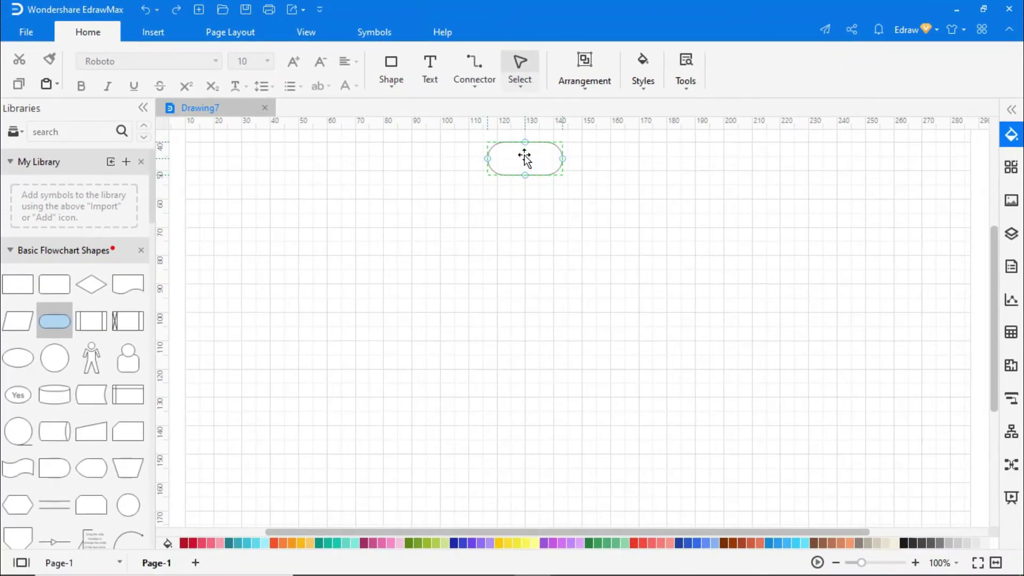
{"action": "left_click_drag", "start_coordinate": [525, 159], "coordinate": [524, 158]}
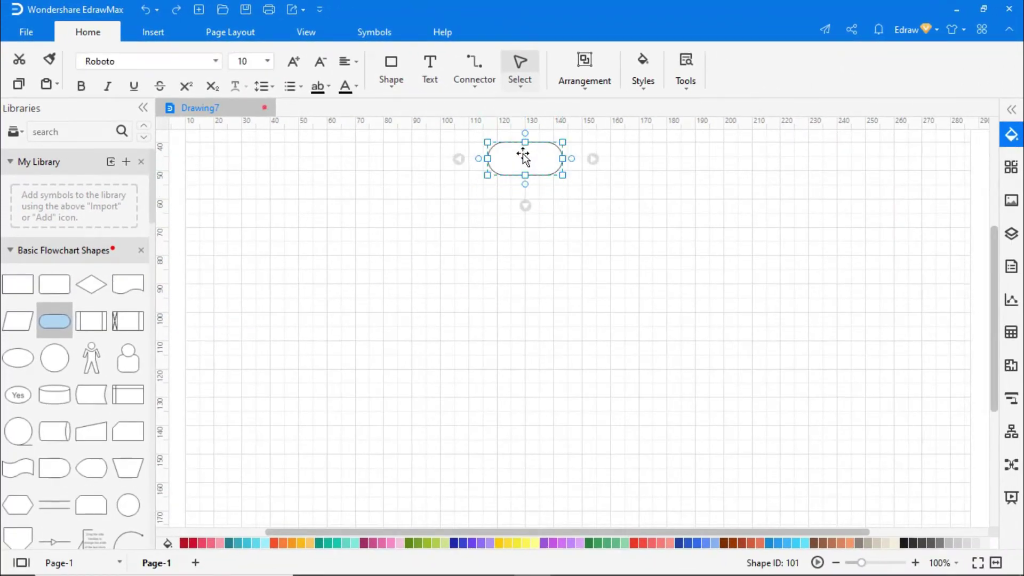
{"action": "double_click", "coordinate": [521, 153]}
{"action": "type", "text": "Custo"}
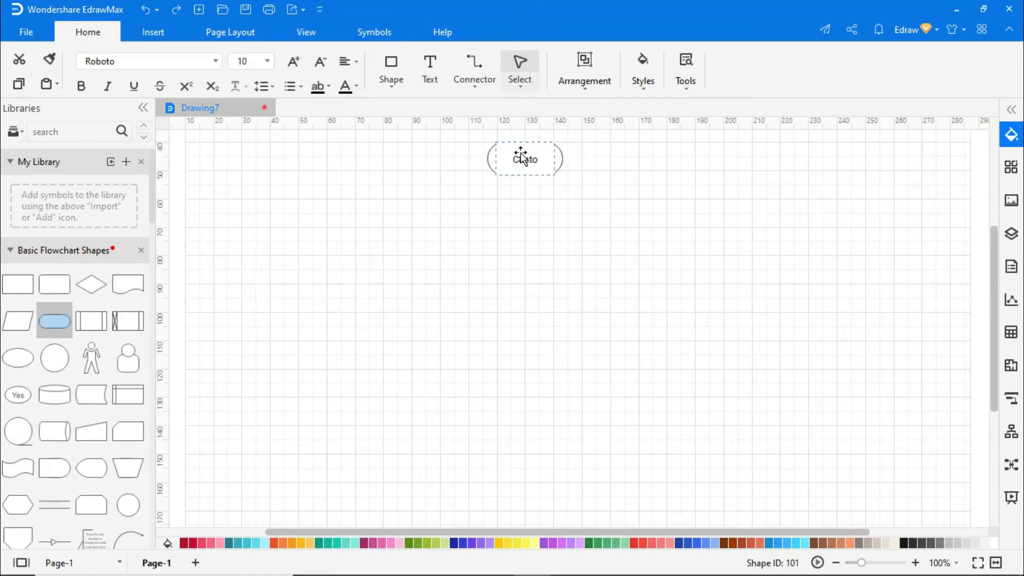
{"action": "type", "text": "mer Purchase Order"}
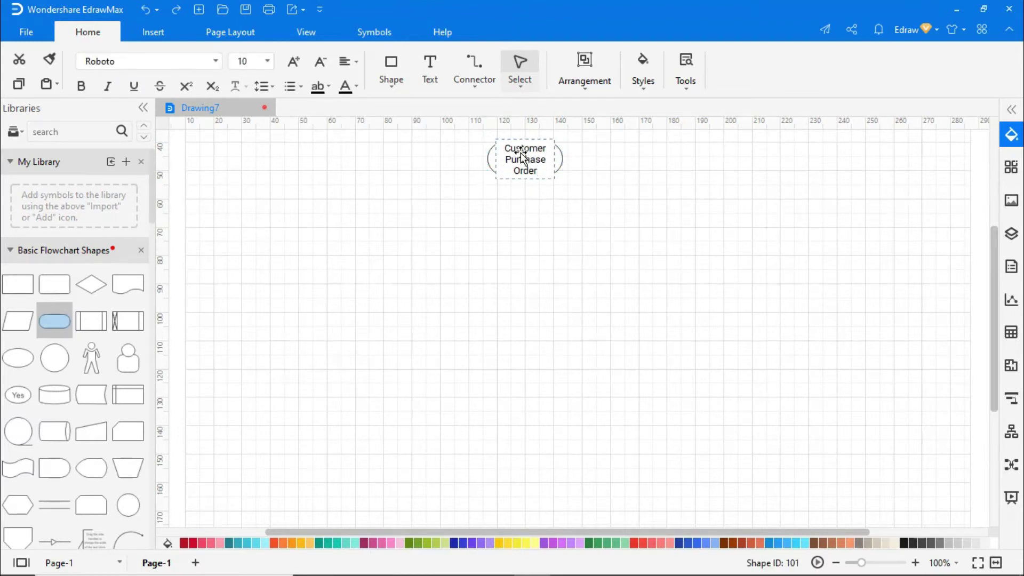
{"action": "left_click", "coordinate": [554, 178]}
- Add a 'Sales Order' process box below Customer Purchase Order
{"action": "left_click_drag", "start_coordinate": [21, 287], "coordinate": [519, 246]}
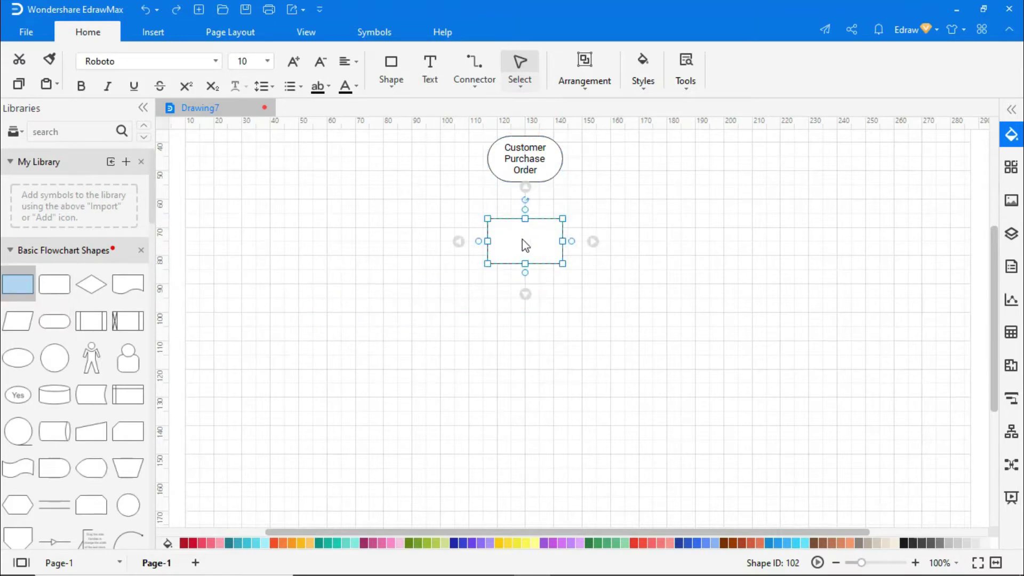
{"action": "double_click", "coordinate": [526, 245]}
{"action": "type", "text": "Sales "}
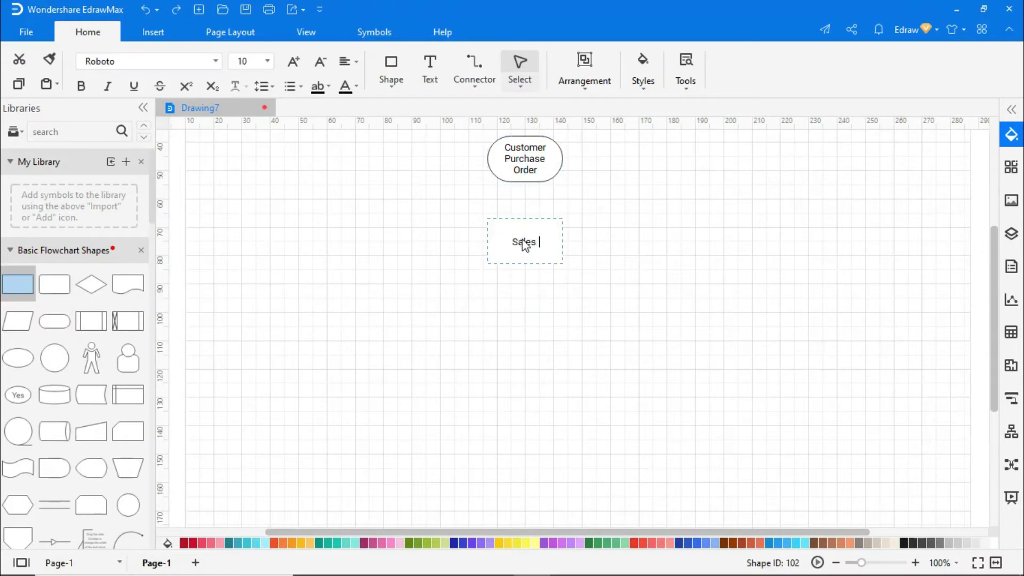
{"action": "type", "text": "Order"}
{"action": "left_click", "coordinate": [599, 331]}
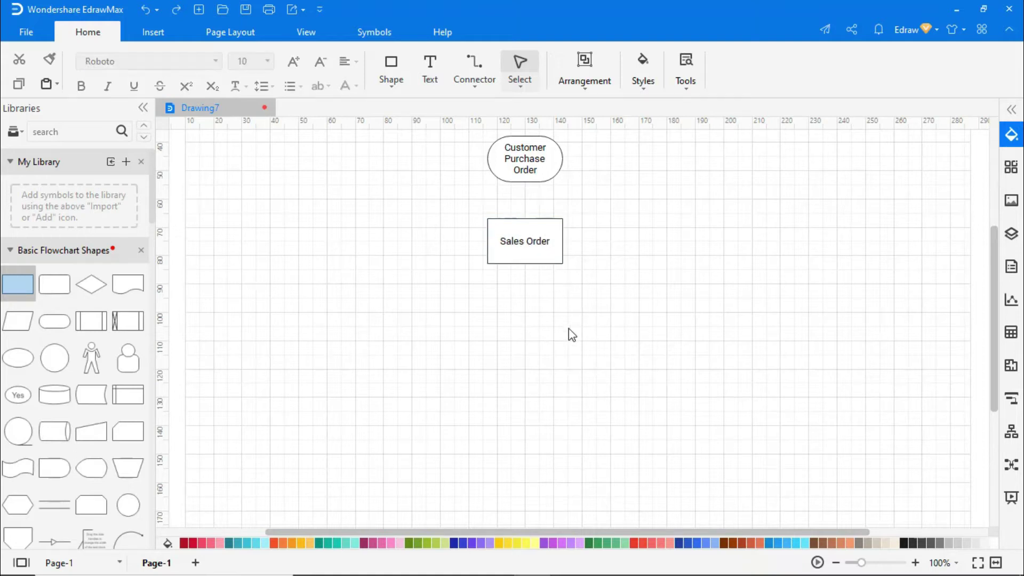
- Add a 'POP decision: Pick, order or Produce?' diamond below Sales Order and arrow all three shapes in sequence
{"action": "left_click_drag", "start_coordinate": [91, 284], "coordinate": [523, 331]}
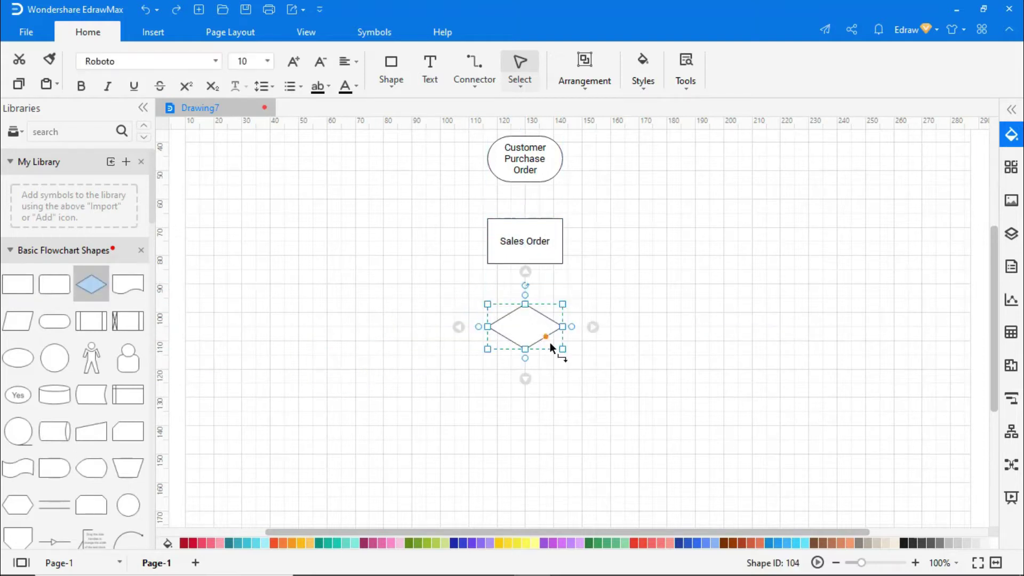
{"action": "double_click", "coordinate": [525, 329]}
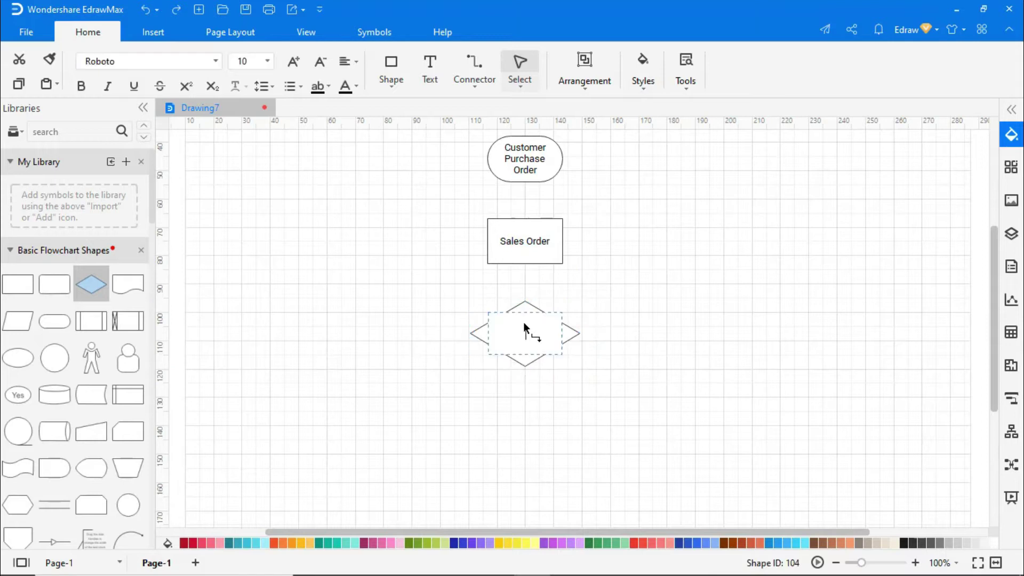
{"action": "type", "text": "POP decision: Pick, order or Produce?"}
{"action": "left_click", "coordinate": [681, 393]}
{"action": "left_click_drag", "start_coordinate": [527, 201], "coordinate": [525, 218]}
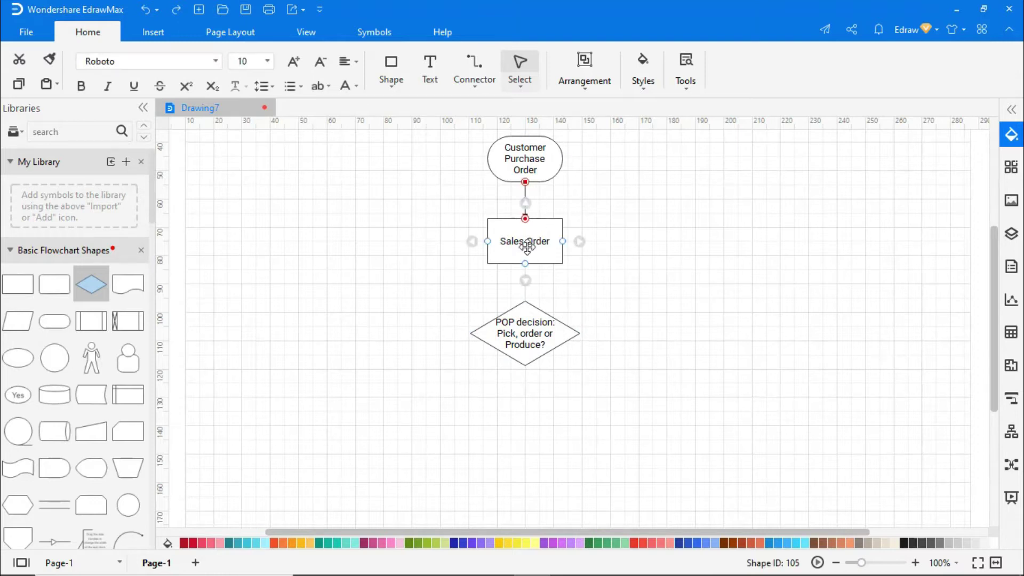
{"action": "left_click_drag", "start_coordinate": [526, 266], "coordinate": [525, 302]}
- Add a 'Determine Order Quantity' box below the diamond, connected by an arrow labelled 'Order'
{"action": "scroll", "coordinate": [690, 345], "scroll_direction": "down", "scroll_amount": 3}
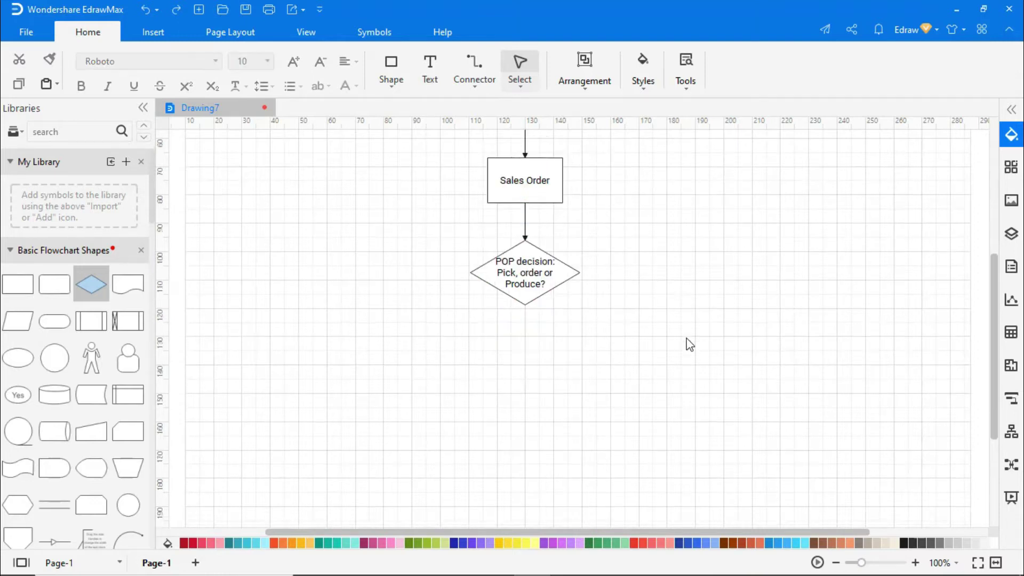
{"action": "left_click_drag", "start_coordinate": [15, 292], "coordinate": [525, 306]}
{"action": "double_click", "coordinate": [525, 306]}
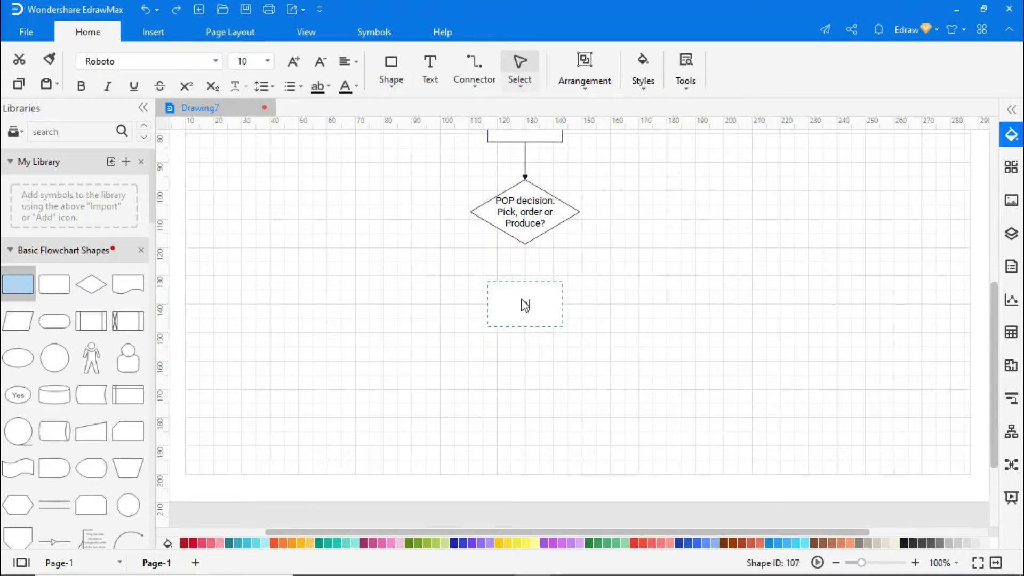
{"action": "type", "text": "Determine Order Quantity"}
{"action": "left_click", "coordinate": [628, 327]}
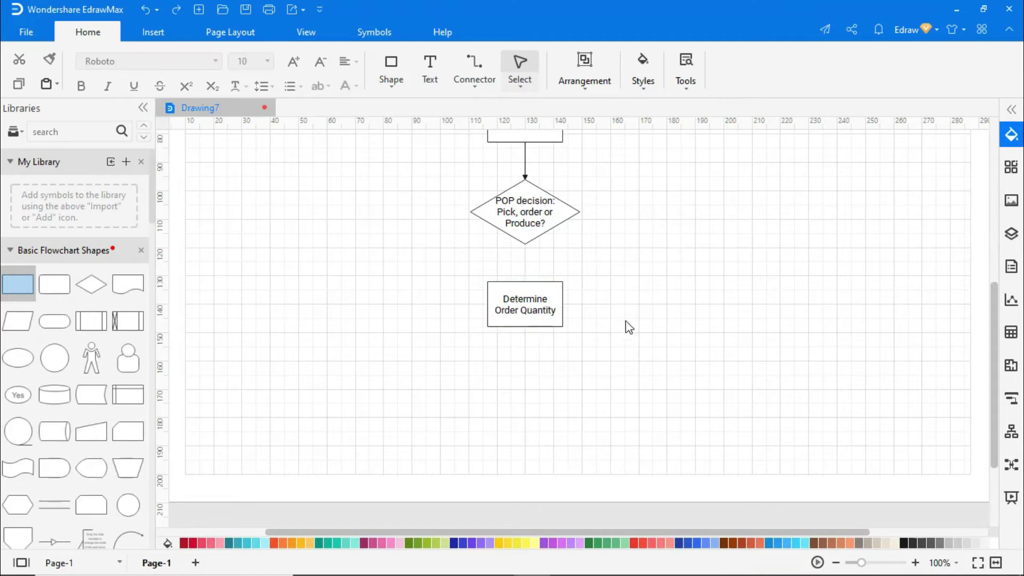
{"action": "left_click_drag", "start_coordinate": [525, 244], "coordinate": [529, 276]}
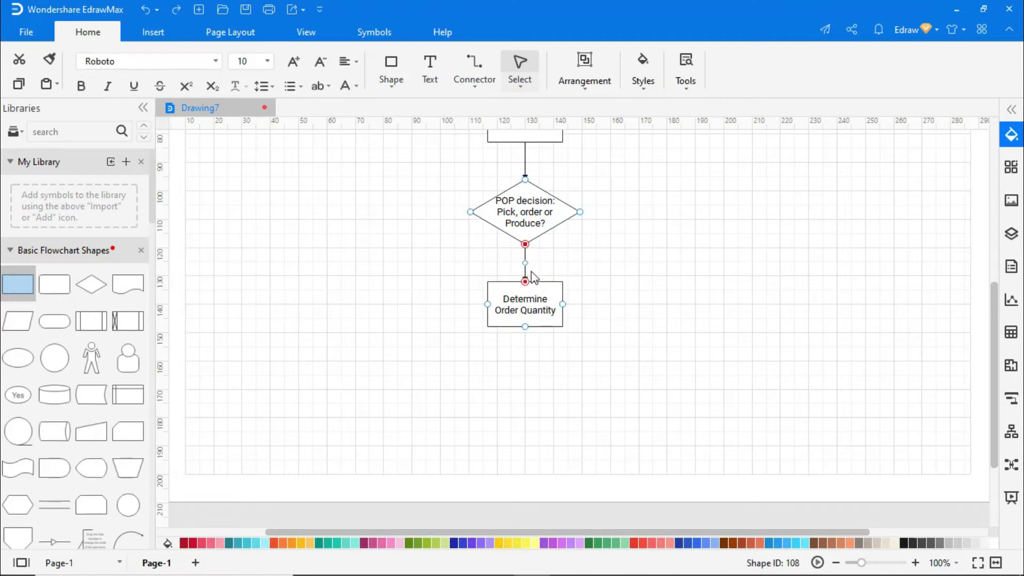
{"action": "double_click", "coordinate": [527, 267]}
{"action": "type", "text": "Order"}
{"action": "left_click", "coordinate": [587, 302]}
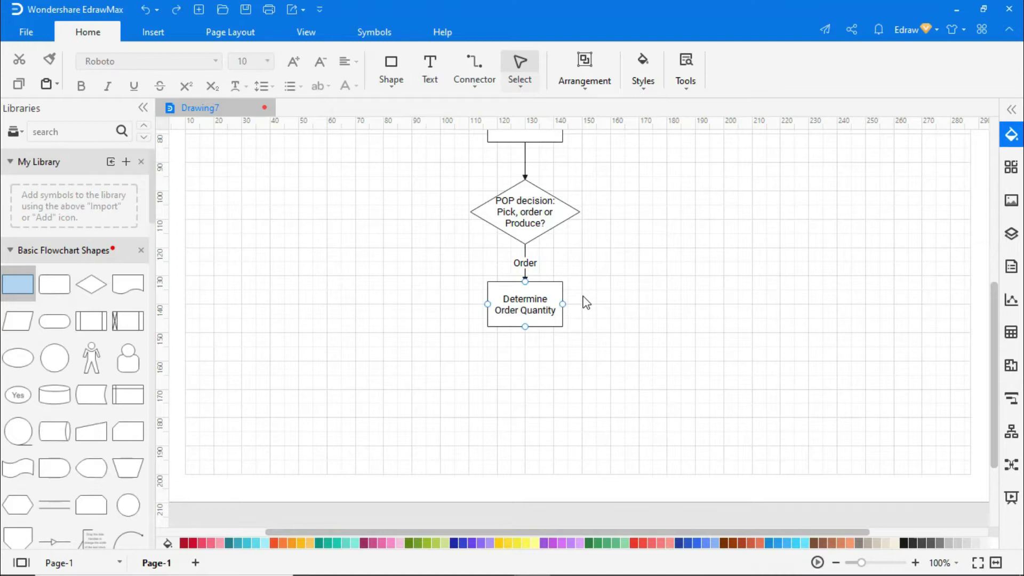
- Add a 'Create Purchase Order & send' document and a 'Receive Items' box below it
{"action": "mouse_move", "coordinate": [131, 283]}
{"action": "left_mouse_down"}
{"action": "mouse_move", "coordinate": [270, 378]}
{"action": "mouse_move", "coordinate": [530, 396]}
{"action": "mouse_move", "coordinate": [525, 383]}
{"action": "left_mouse_up"}
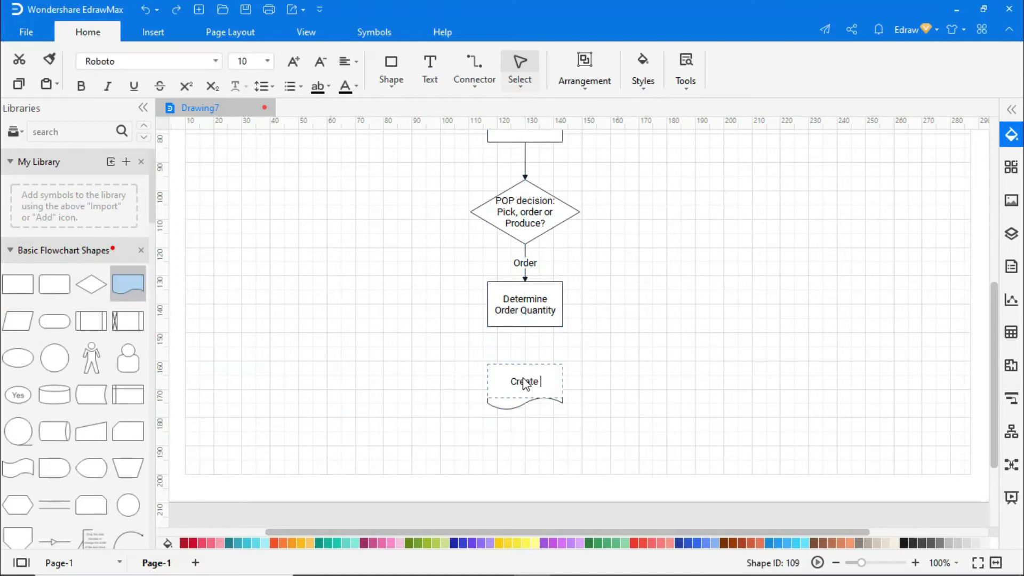
{"action": "type", "text": "Create Purchase Order"}
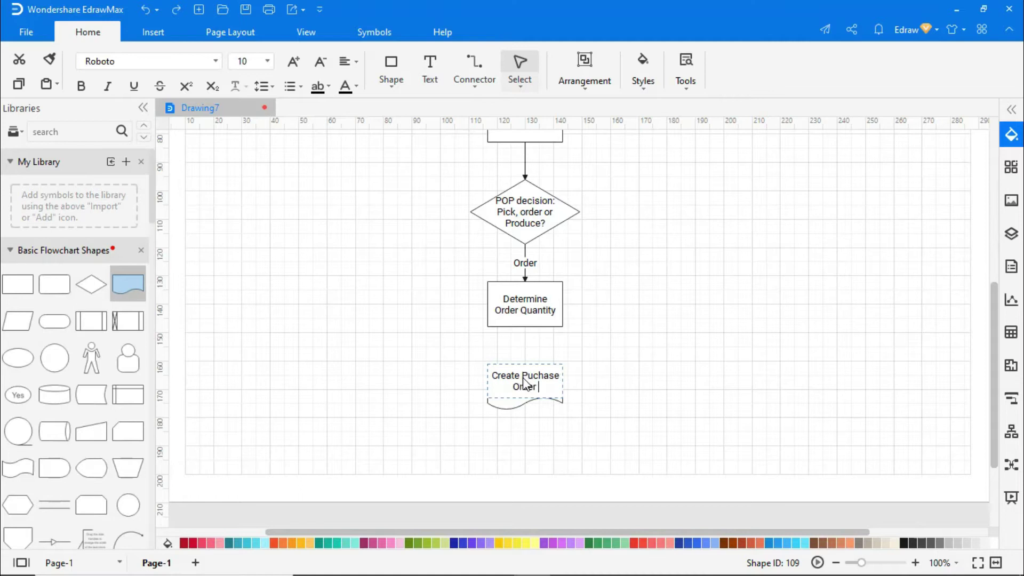
{"action": "type", "text": " & send"}
{"action": "left_click", "coordinate": [473, 373]}
{"action": "left_click_drag", "start_coordinate": [20, 283], "coordinate": [523, 475]}
{"action": "double_click", "coordinate": [525, 475]}
{"action": "type", "text": "Receive"}
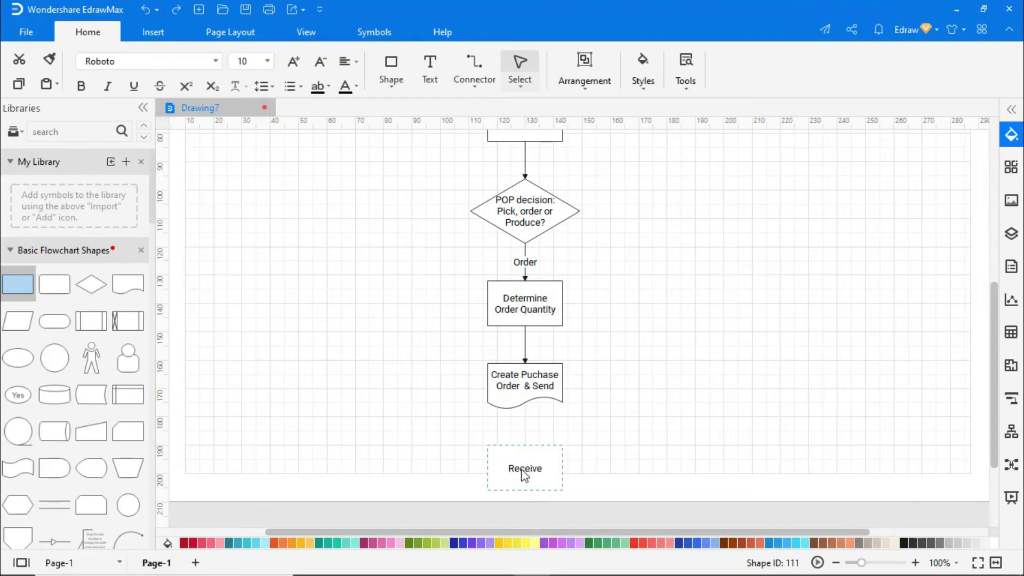
{"action": "type", "text": " Items"}
{"action": "left_click", "coordinate": [683, 399]}
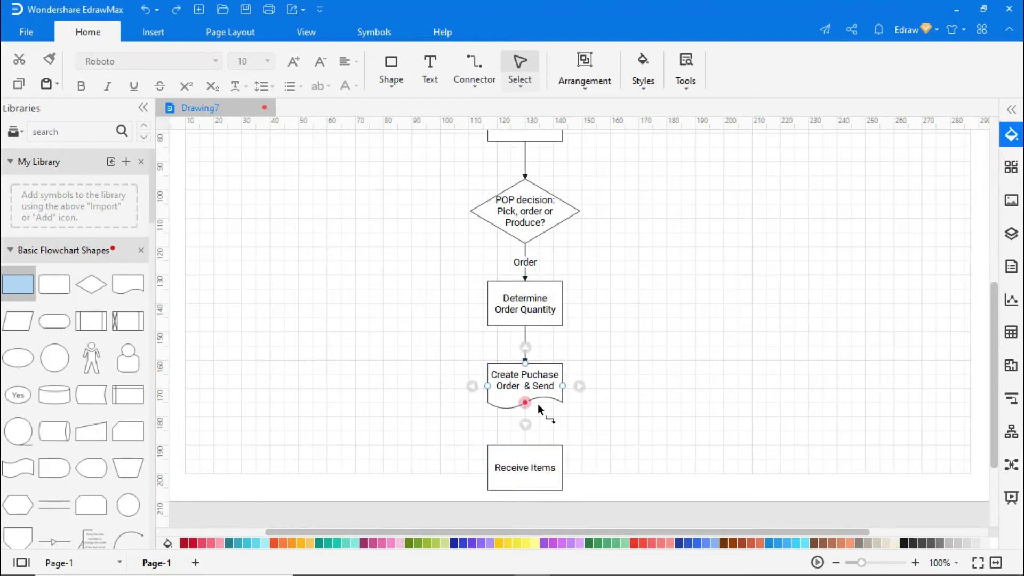
{"action": "scroll", "coordinate": [526, 448], "scroll_direction": "up", "scroll_amount": 3}
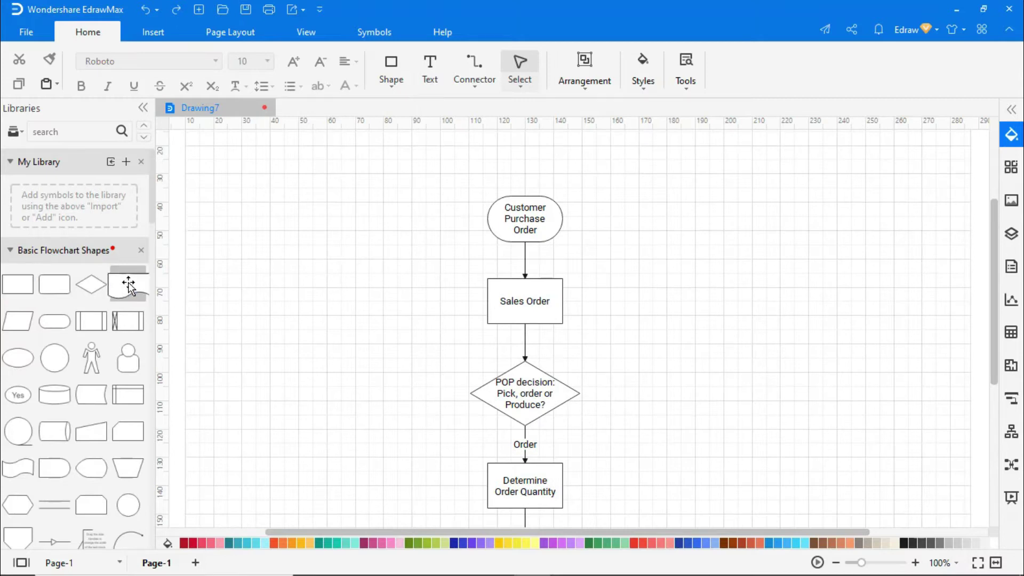
- Add a Create "Pick Ticket" document left of the diamond and connect the diamond to it
{"action": "left_click_drag", "start_coordinate": [128, 283], "coordinate": [320, 393]}
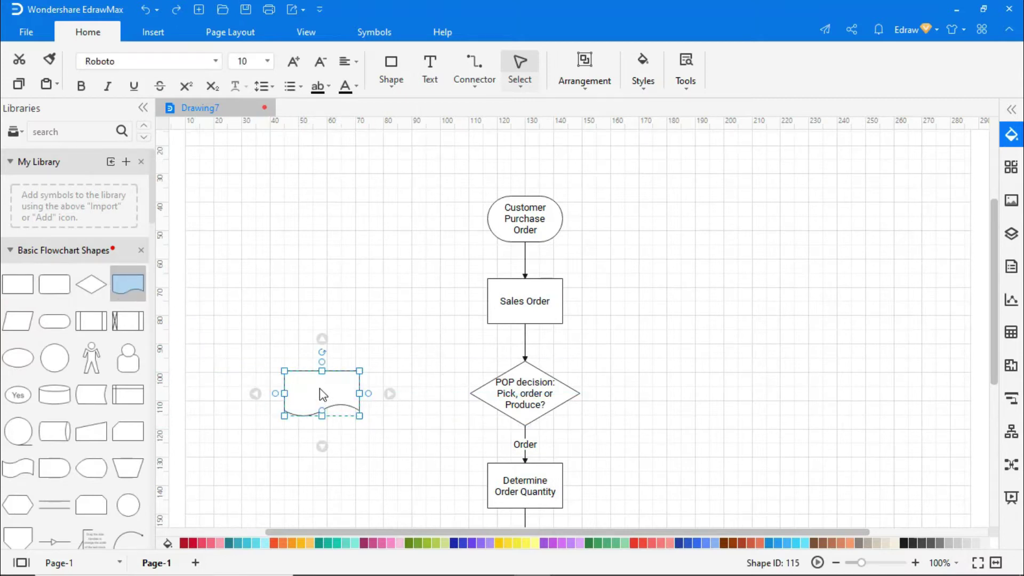
{"action": "double_click", "coordinate": [319, 391]}
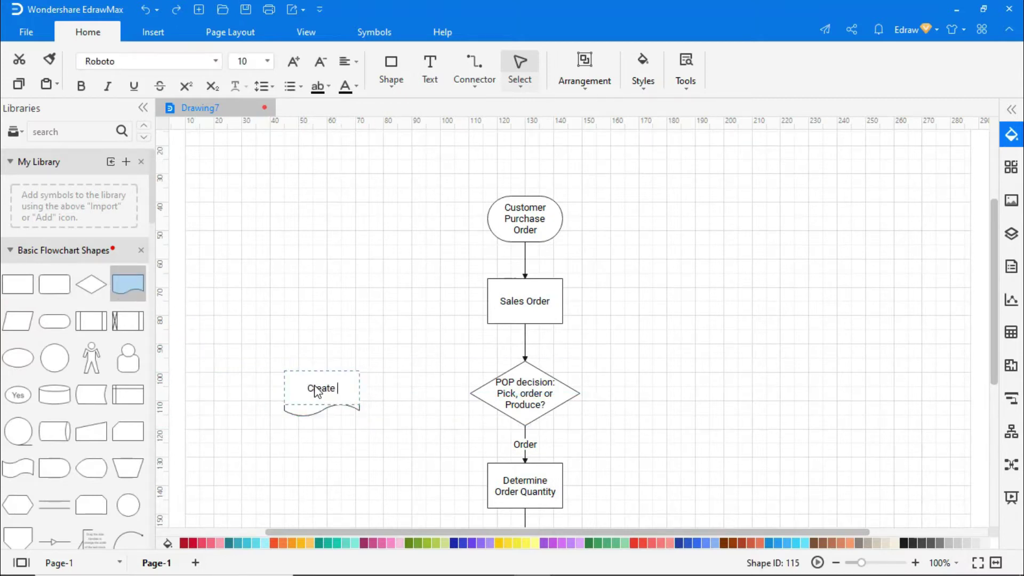
{"action": "type", "text": "Create \"Pick Ticket"}
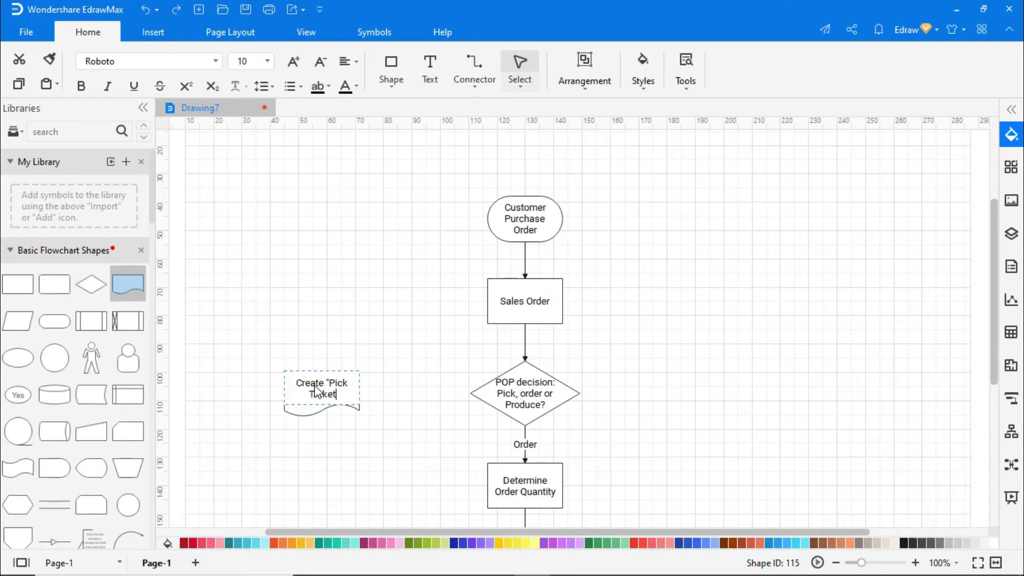
{"action": "type", "text": "\""}
{"action": "left_click", "coordinate": [315, 335]}
{"action": "left_click_drag", "start_coordinate": [470, 394], "coordinate": [360, 393]}
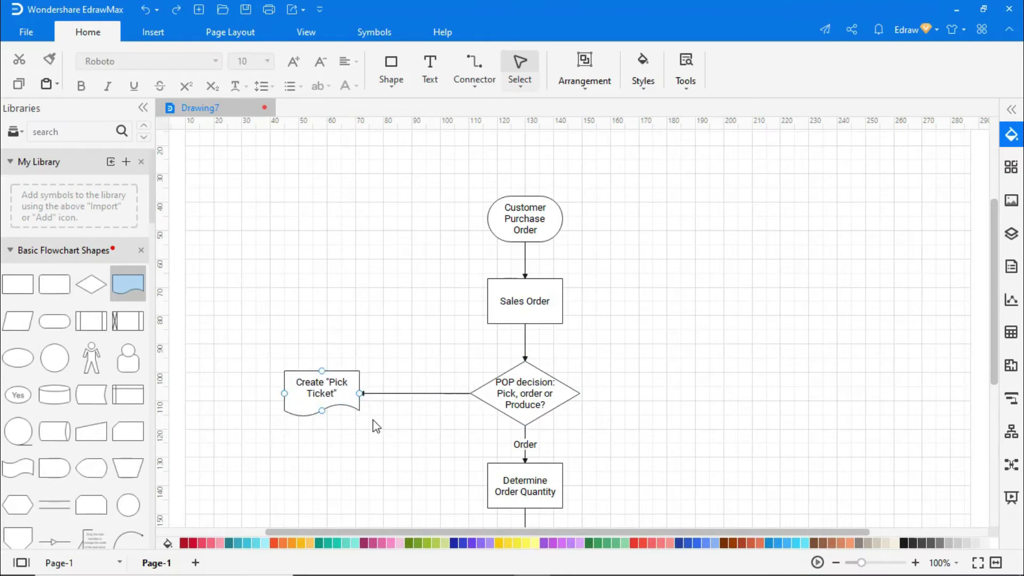
- Add a 'Pick up Items from Current Inventory' box below, arrowed from Create "Pick Ticket"
{"action": "scroll", "coordinate": [377, 427], "scroll_direction": "down", "scroll_amount": 3}
{"action": "left_click_drag", "start_coordinate": [17, 284], "coordinate": [318, 304]}
{"action": "double_click", "coordinate": [320, 304]}
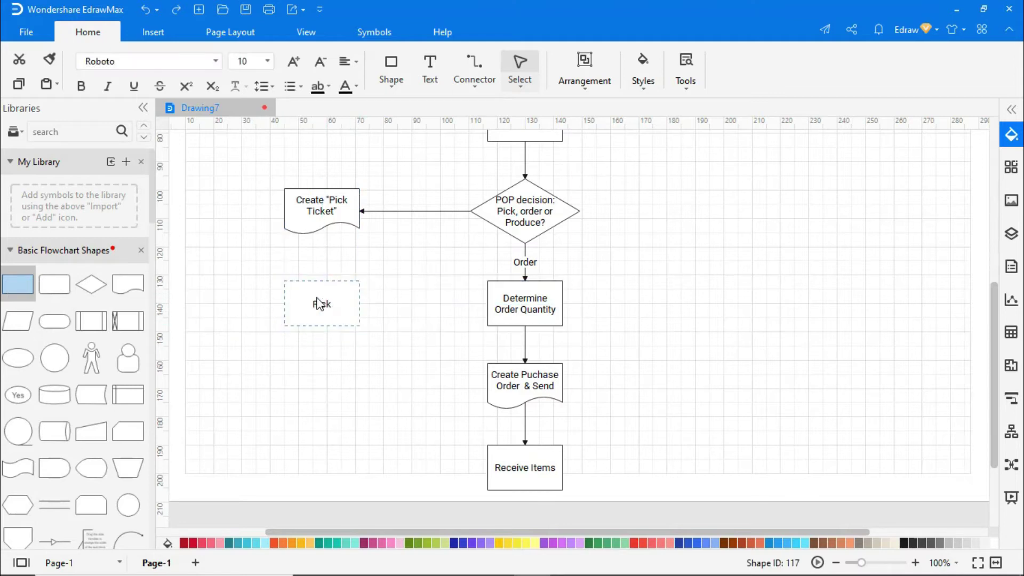
{"action": "type", "text": "Pick up Items from Curren"}
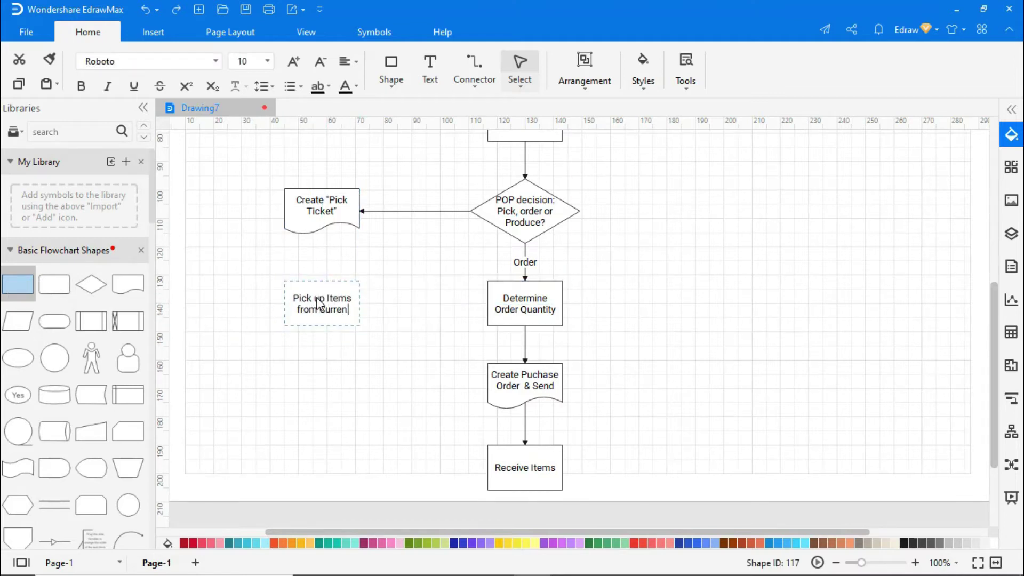
{"action": "type", "text": "t Inventory"}
{"action": "key", "text": "Escape"}
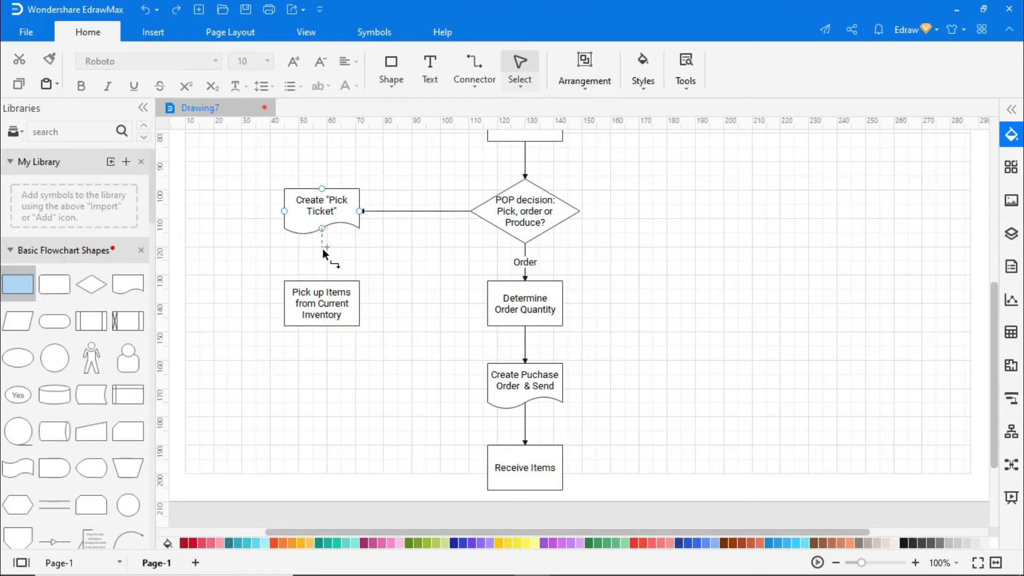
{"action": "left_click_drag", "start_coordinate": [321, 229], "coordinate": [322, 280]}
{"action": "left_click", "coordinate": [427, 433]}
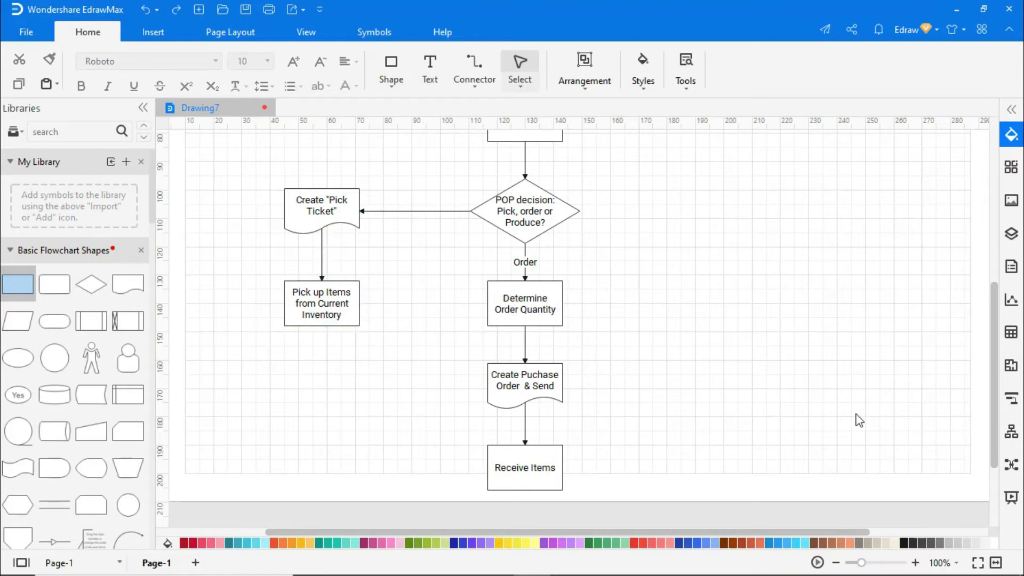
- Add a 'Determine Quantity' box right of the diamond, arrow to it, and begin the connector's label
{"action": "left_click_drag", "start_coordinate": [21, 282], "coordinate": [729, 213]}
{"action": "double_click", "coordinate": [729, 214]}
{"action": "type", "text": "Determi"}
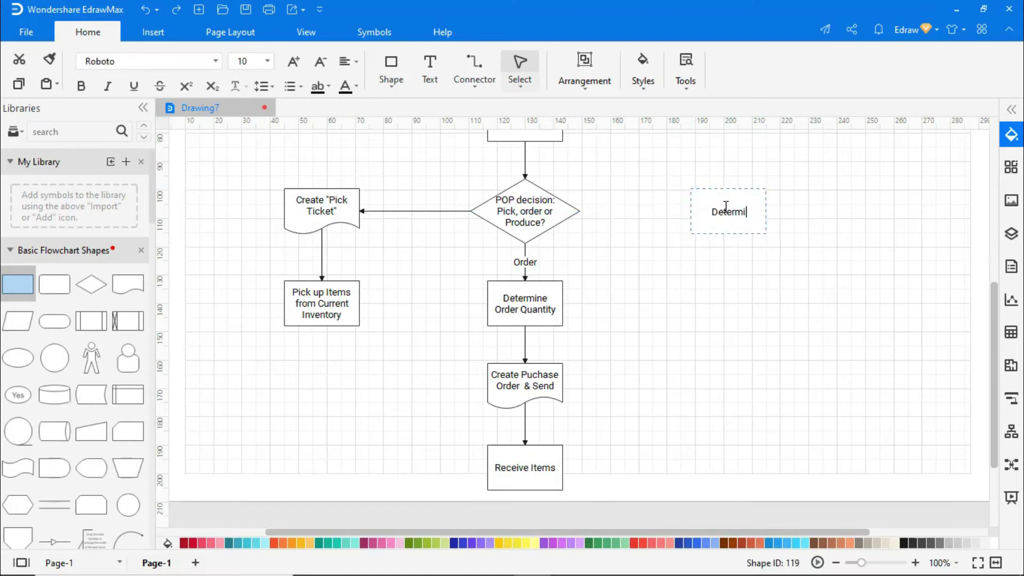
{"action": "type", "text": "ne Quantity"}
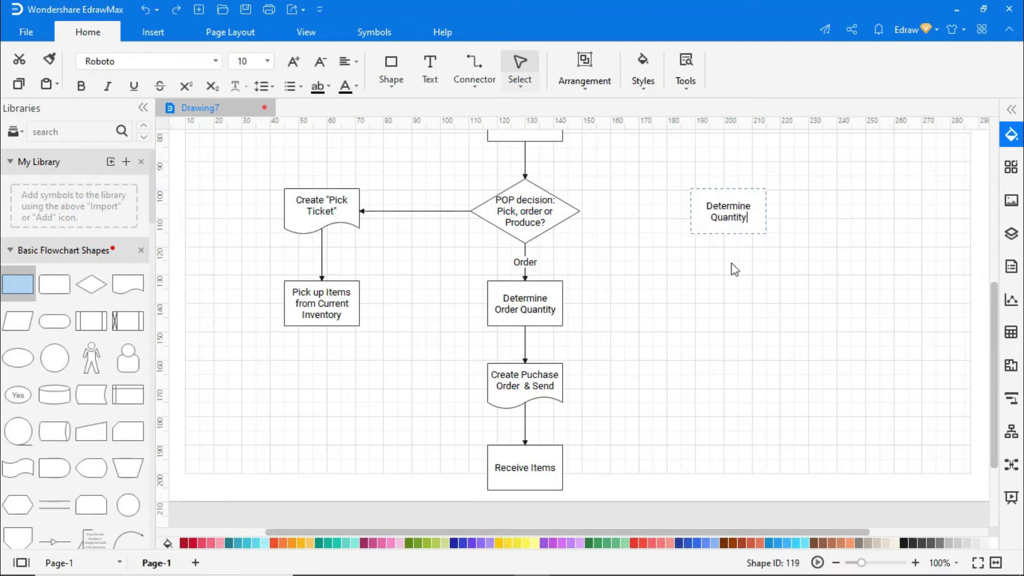
{"action": "left_click", "coordinate": [749, 320]}
{"action": "left_click_drag", "start_coordinate": [580, 212], "coordinate": [691, 211]}
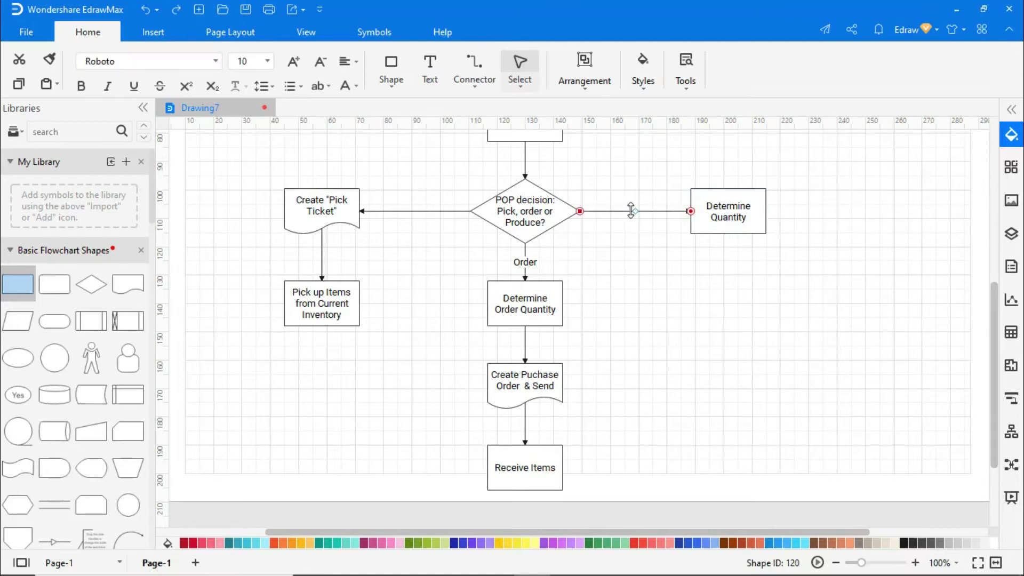
{"action": "double_click", "coordinate": [631, 212]}
- Label the right connector 'Produce' and start the 'Pick' label on the left arrow
{"action": "type", "text": "Produce"}
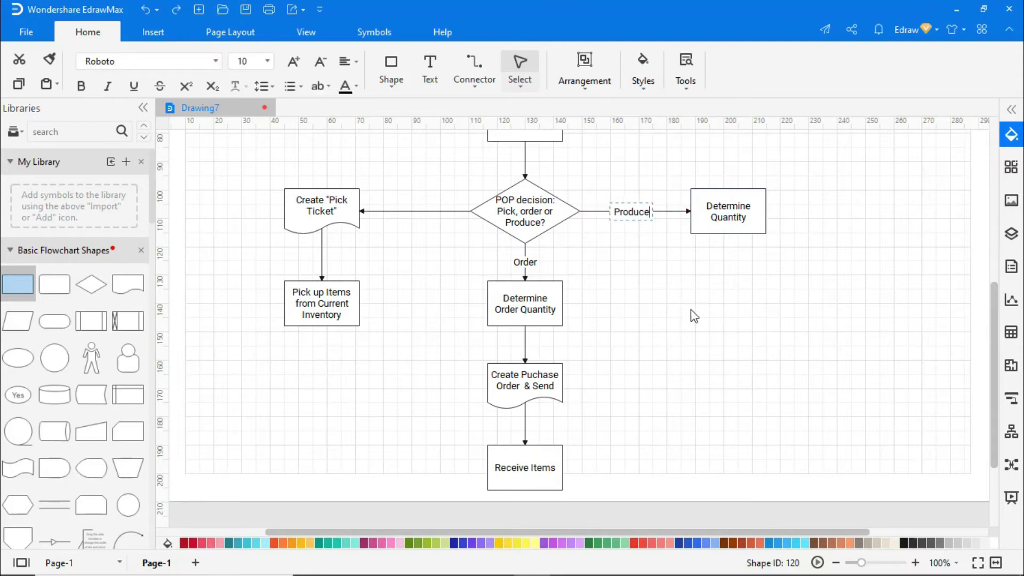
{"action": "left_click", "coordinate": [694, 316]}
{"action": "double_click", "coordinate": [409, 211]}
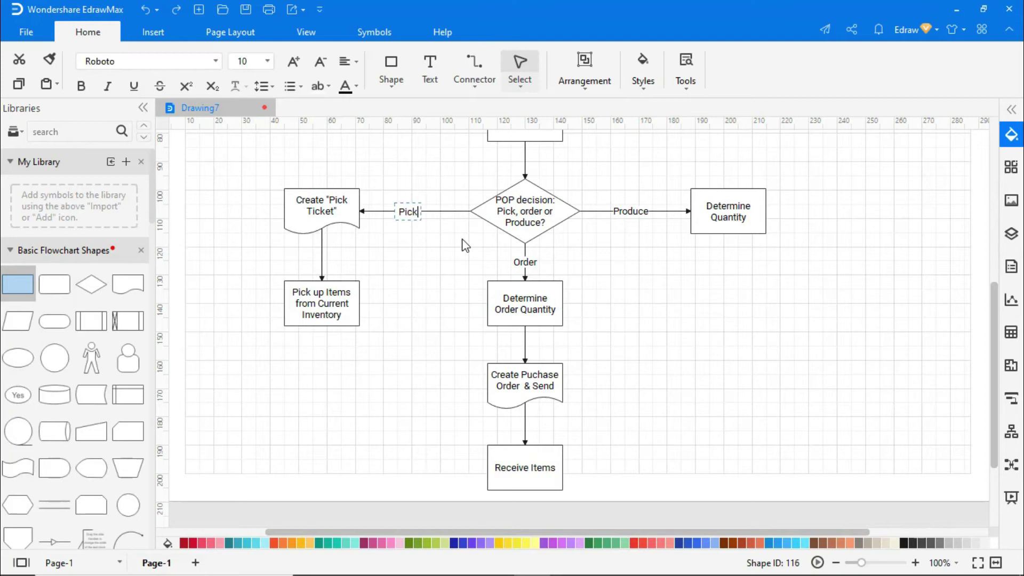
- Add a 'Create Work Order' document below Determine Quantity and connect them
{"action": "left_click_drag", "start_coordinate": [128, 284], "coordinate": [728, 303]}
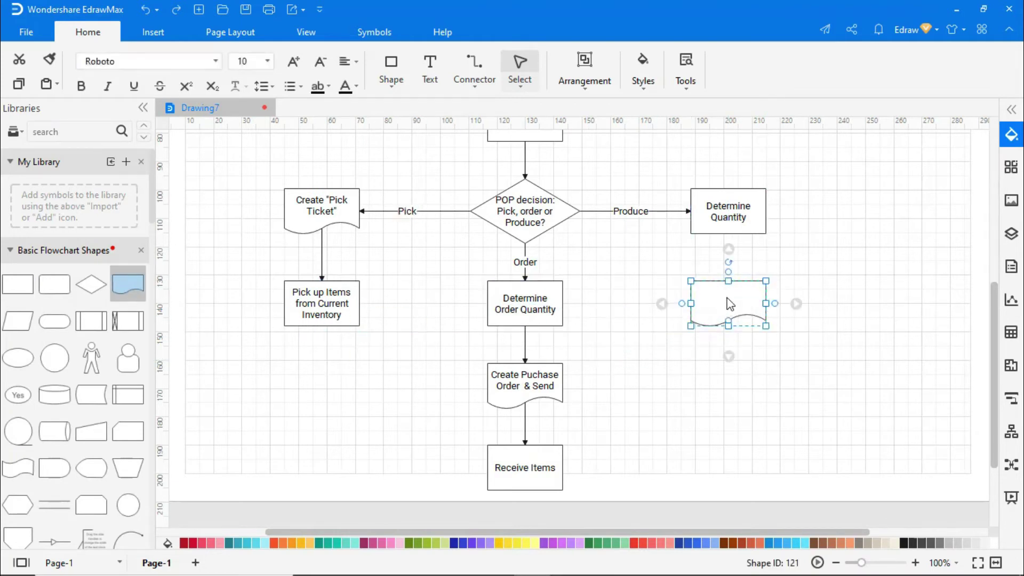
{"action": "type", "text": "Create Work Order"}
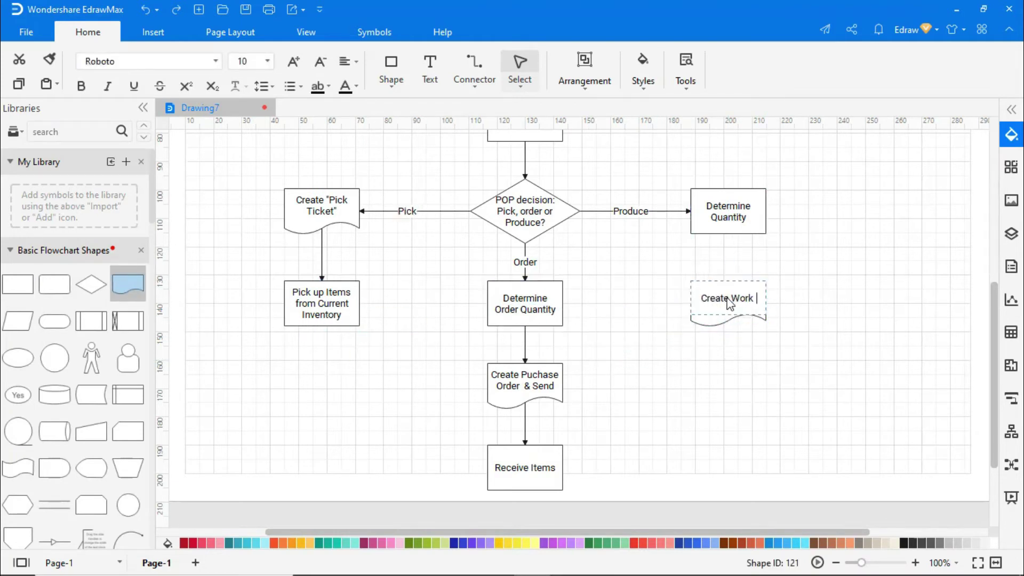
{"action": "left_click", "coordinate": [736, 387]}
{"action": "left_click_drag", "start_coordinate": [729, 235], "coordinate": [728, 281]}
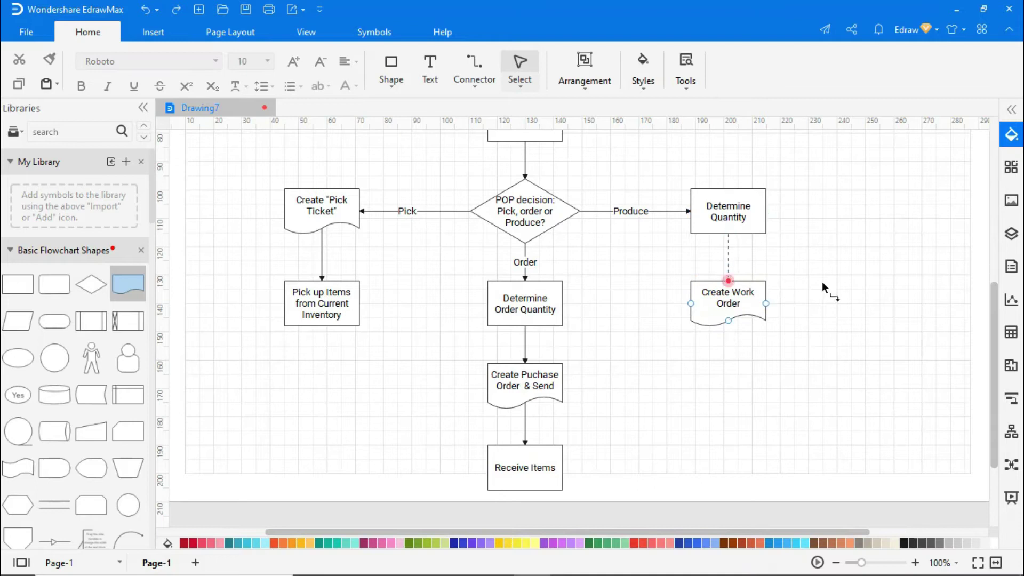
- Add an 'Assemble or Manufacuture Items' box below Create Work Order, with a new box to its right
{"action": "left_click_drag", "start_coordinate": [17, 284], "coordinate": [723, 382]}
{"action": "type", "text": "Assemble or Man"}
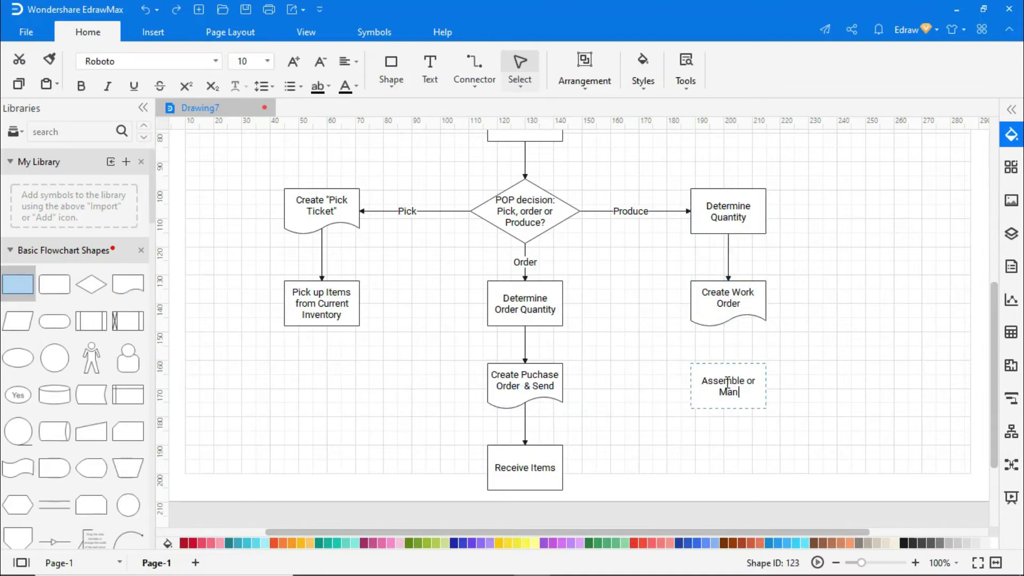
{"action": "type", "text": "ufacuture Items"}
{"action": "left_click", "coordinate": [825, 400]}
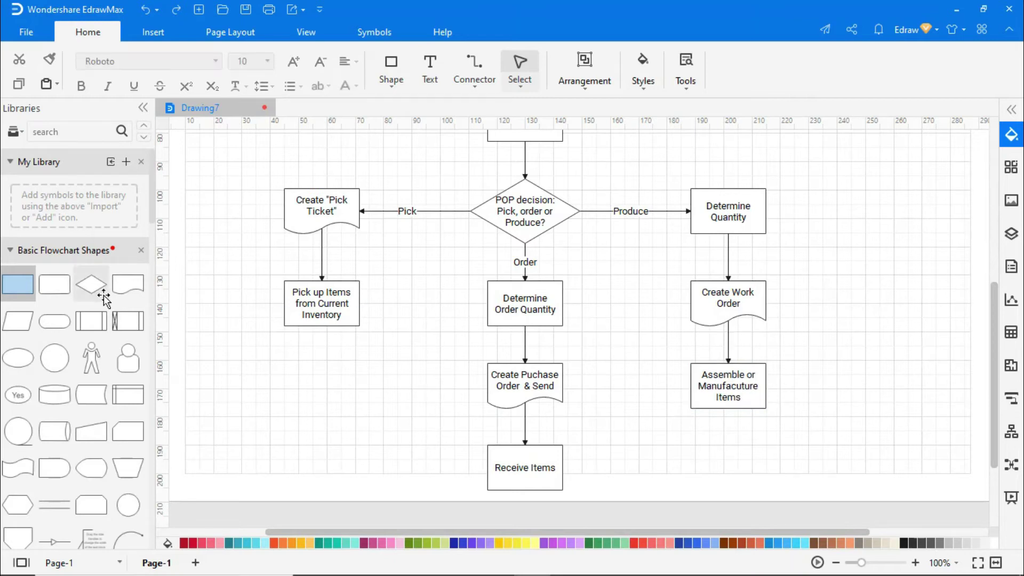
{"action": "left_click_drag", "start_coordinate": [103, 297], "coordinate": [909, 382]}
- Label the new box 'Box & package the Items' and arrow Assemble and Receive Items into it
{"action": "double_click", "coordinate": [906, 381]}
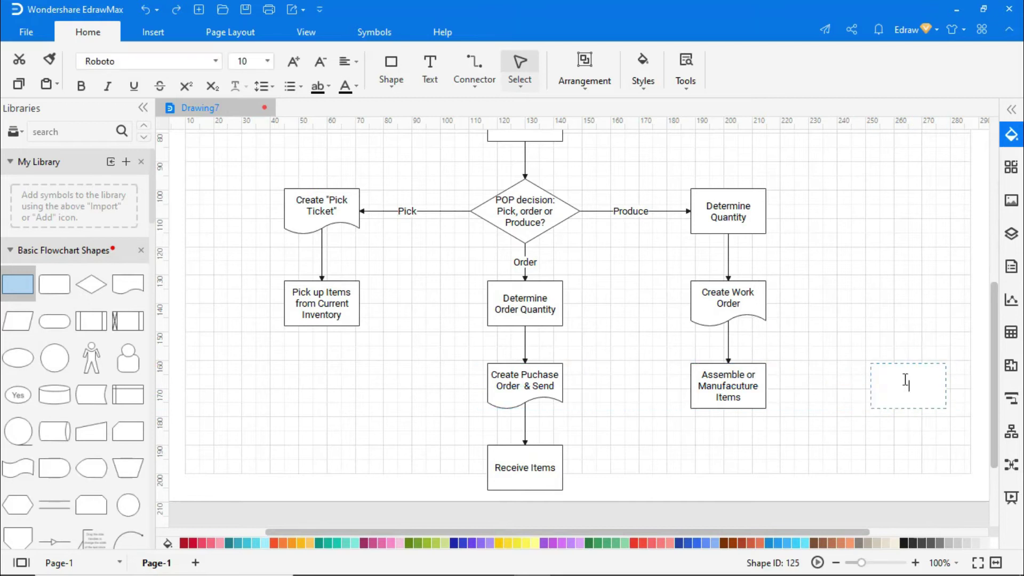
{"action": "type", "text": "Box & package the Items"}
{"action": "left_click", "coordinate": [832, 392]}
{"action": "left_click_drag", "start_coordinate": [766, 385], "coordinate": [870, 386]}
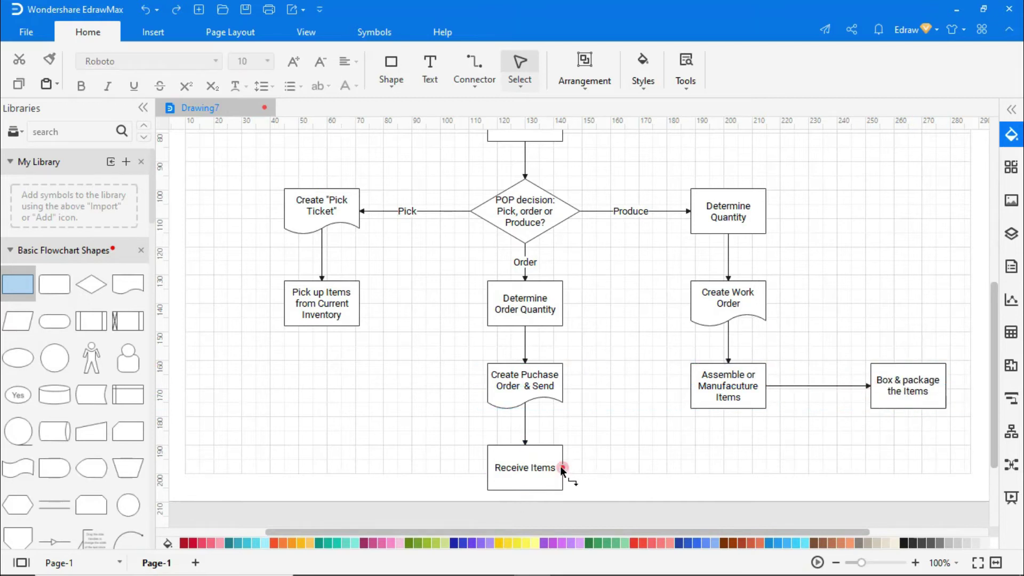
{"action": "left_click_drag", "start_coordinate": [563, 468], "coordinate": [908, 427]}
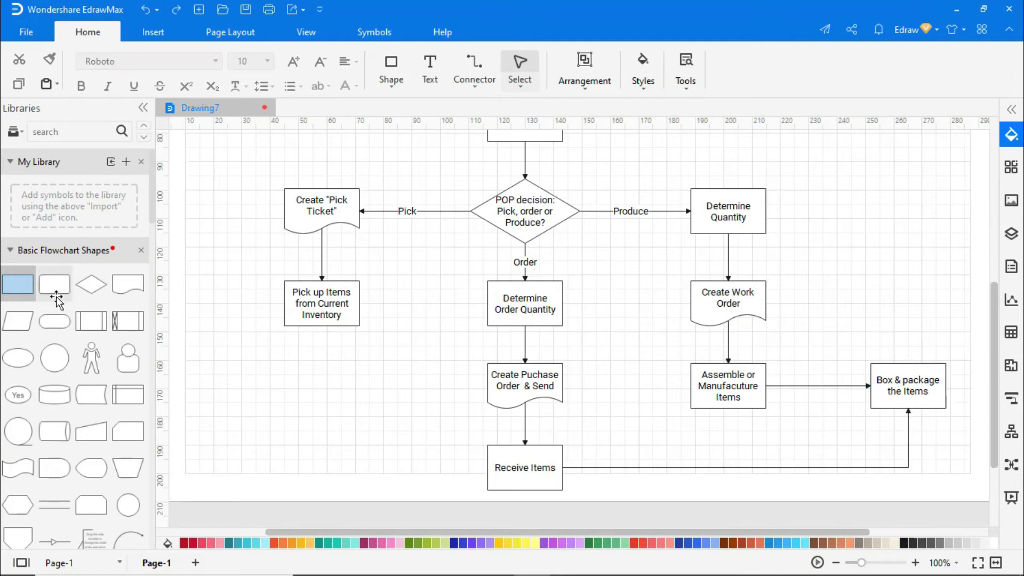
- Add a 'Create Packing Slip & Invoice' box above it, connected from Box & package
{"action": "left_click_drag", "start_coordinate": [55, 297], "coordinate": [915, 301]}
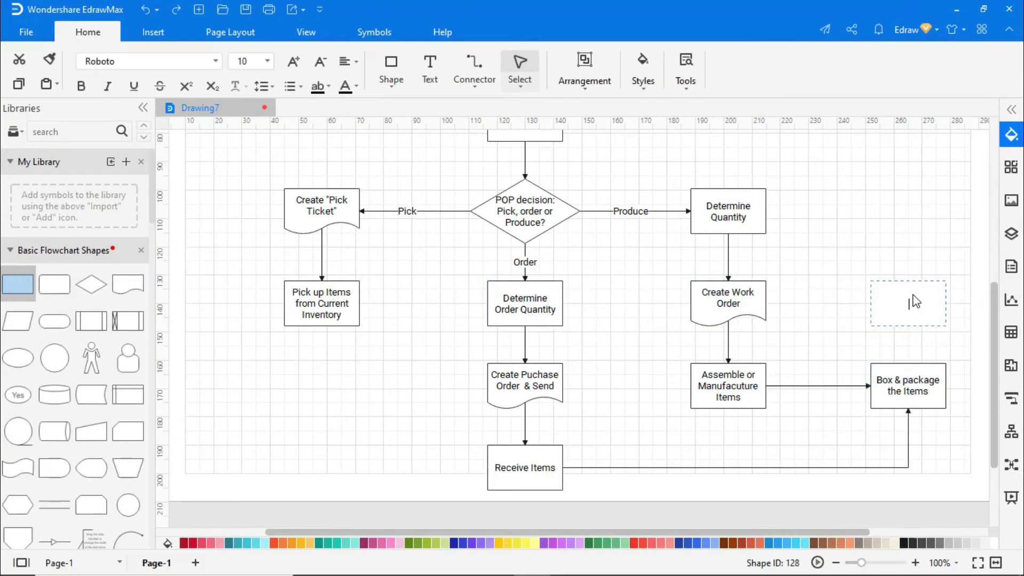
{"action": "type", "text": "Create Packing Slip & Invoice"}
{"action": "key", "text": "Escape"}
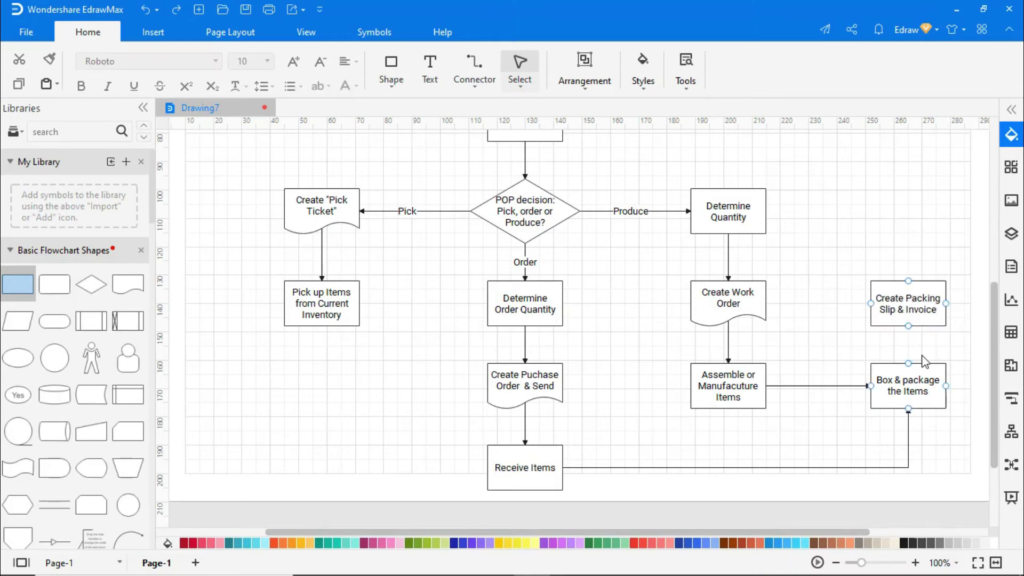
{"action": "left_click_drag", "start_coordinate": [910, 337], "coordinate": [909, 363]}
- Add a 'Ship to Customer' terminator above Packing Slip, connect it, and route Pick up Items toward Box & package
{"action": "left_click_drag", "start_coordinate": [54, 321], "coordinate": [910, 212]}
{"action": "double_click", "coordinate": [905, 209]}
{"action": "type", "text": "Ship to Customer"}
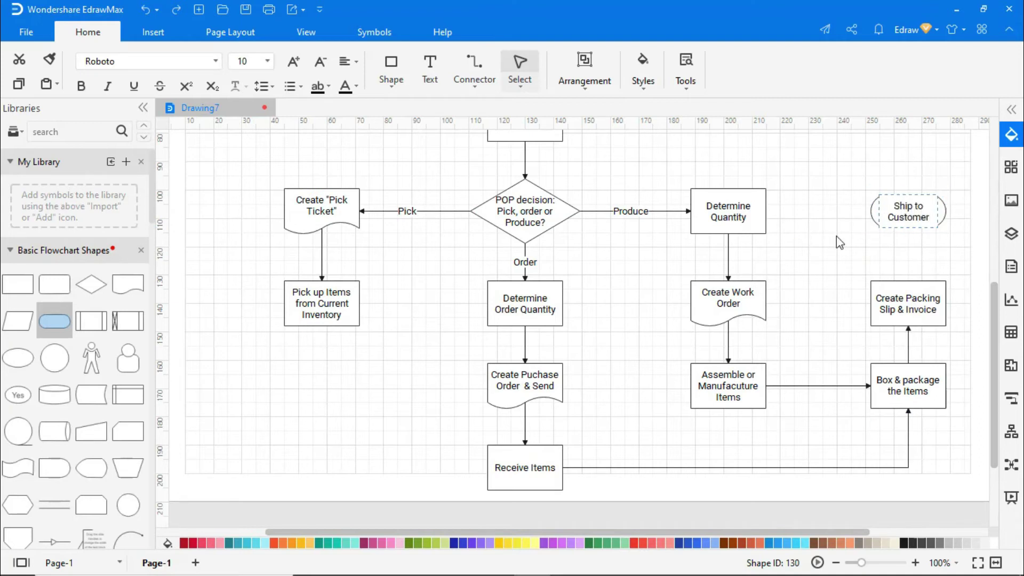
{"action": "left_click", "coordinate": [840, 242]}
{"action": "left_click_drag", "start_coordinate": [909, 282], "coordinate": [909, 240]}
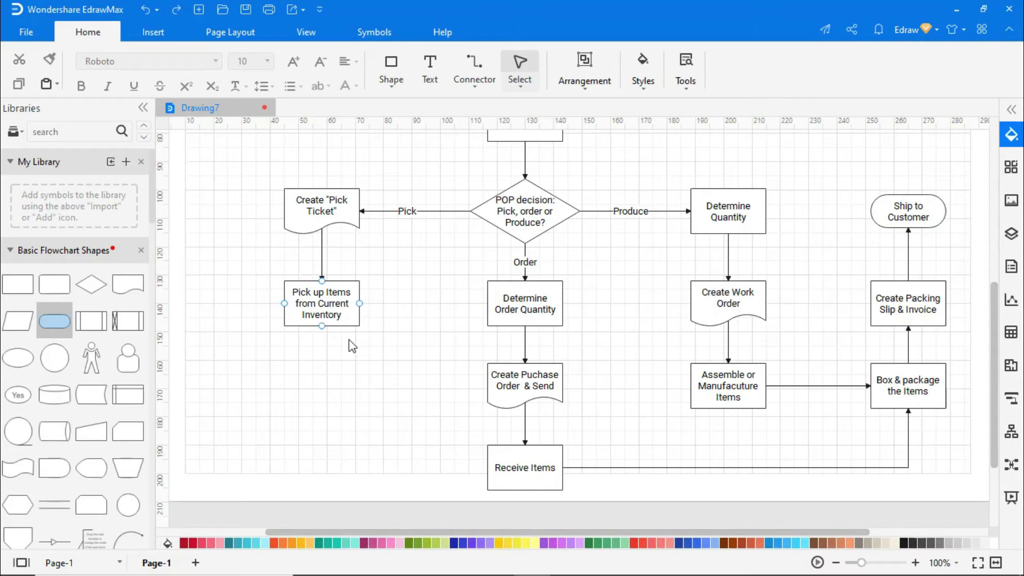
{"action": "left_click_drag", "start_coordinate": [322, 327], "coordinate": [907, 435]}
- Attach the Pick up Items arrow, then draw a straight connector from Receive Items' line to Assemble
{"action": "left_click", "coordinate": [761, 454]}
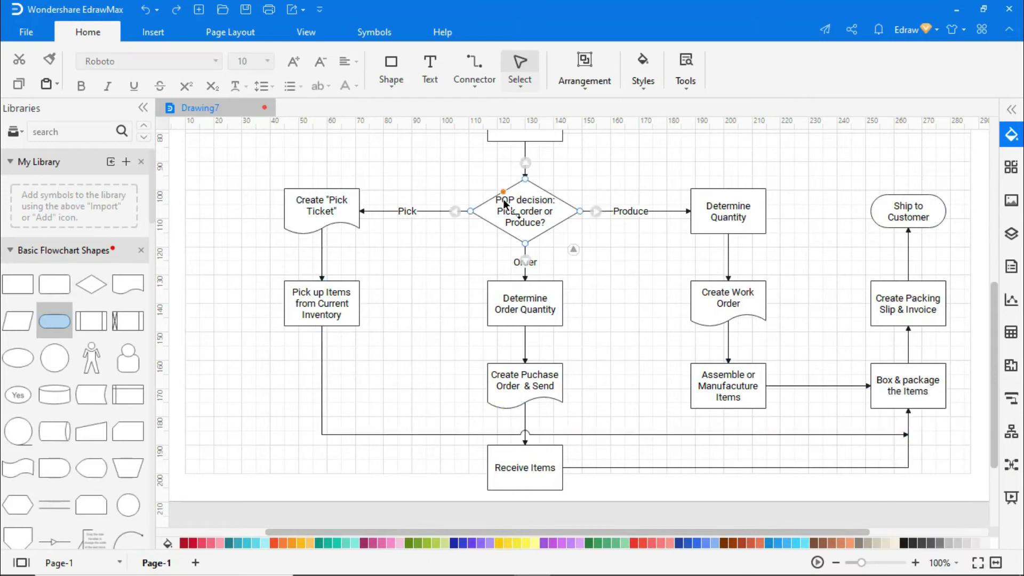
{"action": "left_click", "coordinate": [475, 85]}
{"action": "left_click", "coordinate": [507, 159]}
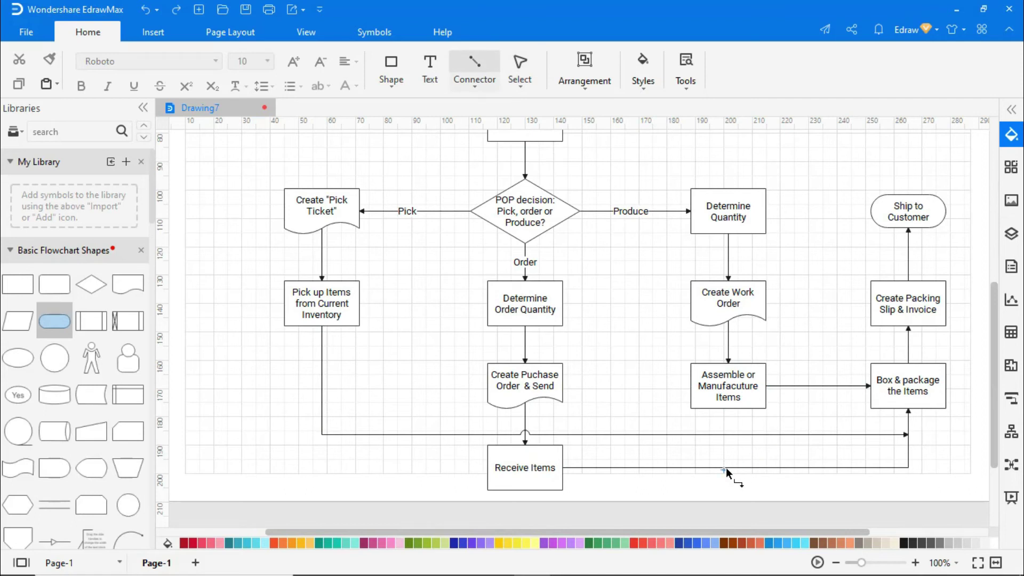
{"action": "left_click_drag", "start_coordinate": [730, 469], "coordinate": [728, 410]}
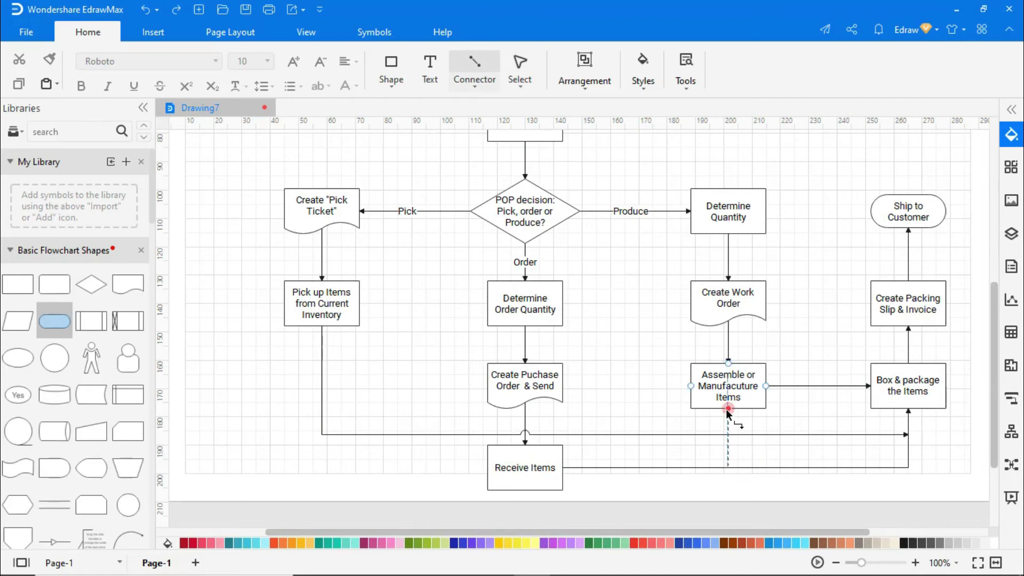
{"action": "left_click", "coordinate": [779, 483]}
- Correct 'Manufacuture' to 'Manufacture' in the Assemble box text
{"action": "left_click", "coordinate": [743, 384]}
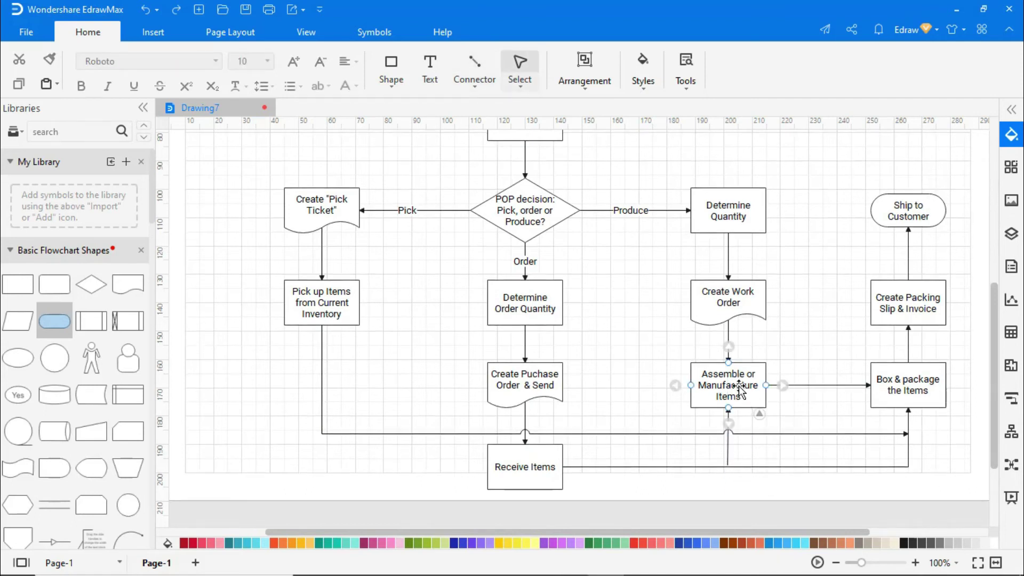
{"action": "double_click", "coordinate": [741, 387]}
{"action": "left_click", "coordinate": [740, 387]}
{"action": "key", "text": "BackSpace"}
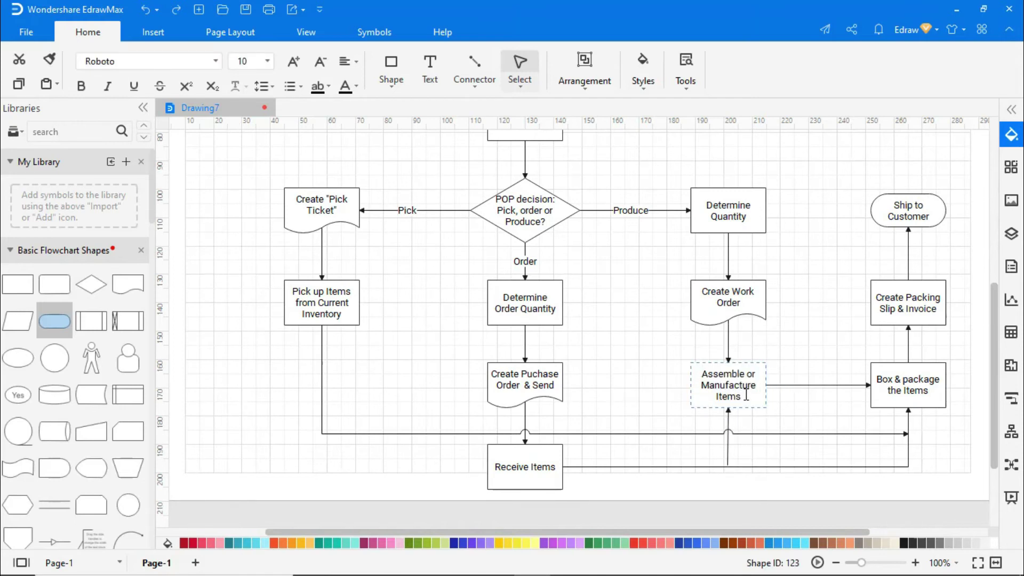
{"action": "left_click", "coordinate": [781, 468]}
- Fill the Customer Purchase Order and Ship to Customer shapes purple
{"action": "scroll", "coordinate": [781, 469], "scroll_direction": "up", "scroll_amount": 3}
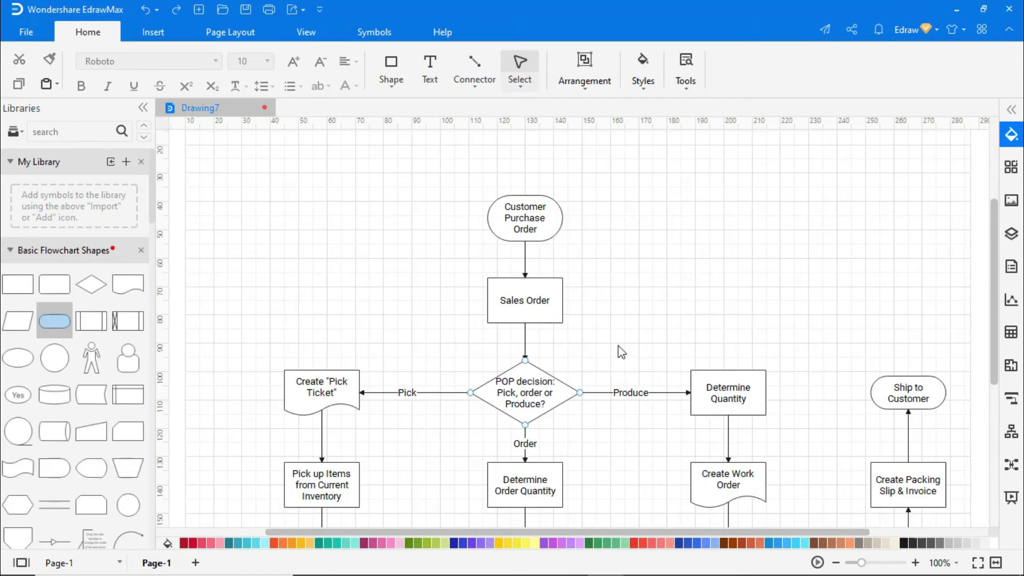
{"action": "left_click", "coordinate": [526, 216]}
{"action": "left_click", "coordinate": [907, 395], "text": "shift"}
{"action": "left_click", "coordinate": [482, 543]}
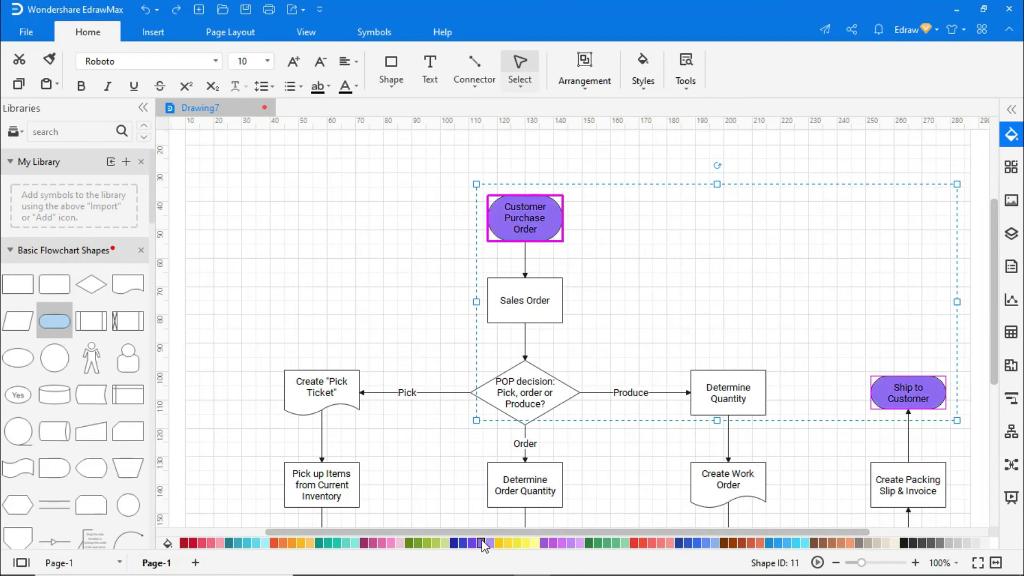
- Fill all eight process boxes orange
{"action": "left_click", "coordinate": [552, 301]}
{"action": "left_click", "coordinate": [696, 395], "text": "shift"}
{"action": "scroll", "coordinate": [717, 341], "scroll_direction": "down", "scroll_amount": 3}
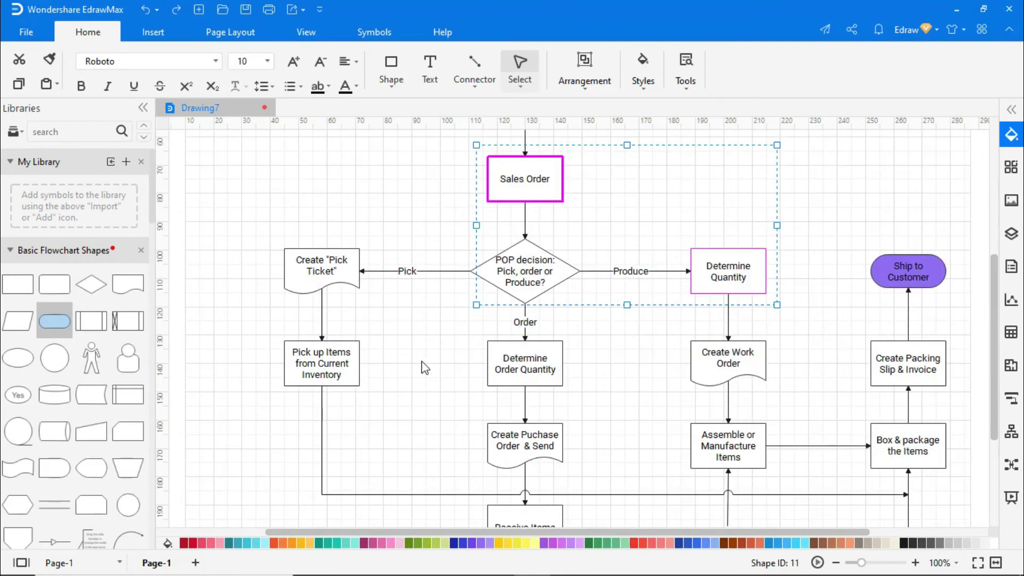
{"action": "left_click", "coordinate": [347, 374], "text": "shift"}
{"action": "left_click", "coordinate": [549, 368], "text": "shift"}
{"action": "left_click", "coordinate": [909, 379], "text": "shift"}
{"action": "left_click", "coordinate": [729, 454], "text": "shift"}
{"action": "left_click", "coordinate": [907, 451], "text": "shift"}
{"action": "scroll", "coordinate": [776, 392], "scroll_direction": "down", "scroll_amount": 3}
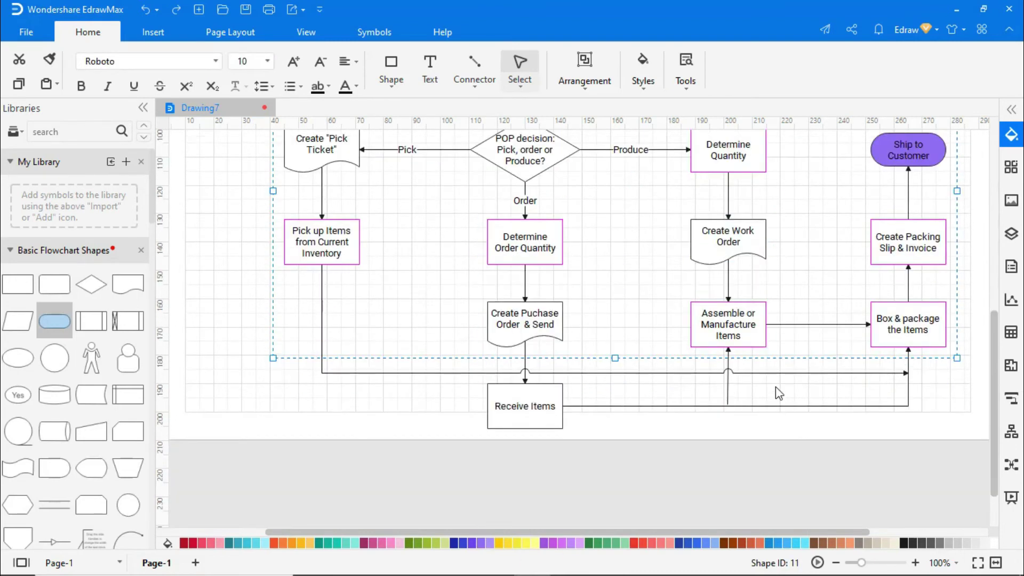
{"action": "left_click", "coordinate": [532, 404], "text": "shift"}
{"action": "left_click", "coordinate": [274, 543]}
{"action": "left_click", "coordinate": [292, 543]}
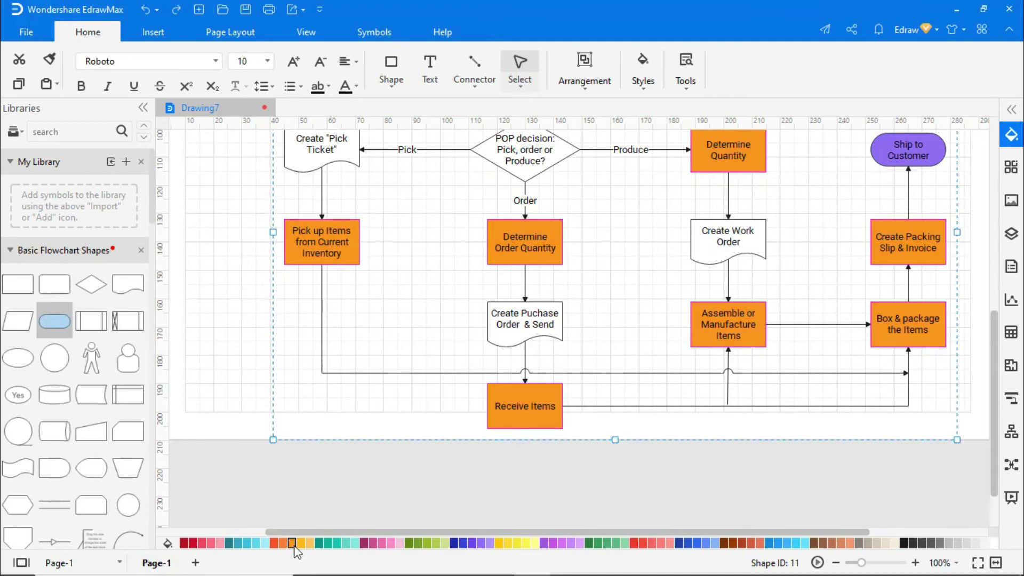
{"action": "left_click", "coordinate": [666, 444]}
- Fill the POP decision diamond yellow
{"action": "scroll", "coordinate": [606, 385], "scroll_direction": "up", "scroll_amount": 5}
{"action": "left_click", "coordinate": [530, 326]}
{"action": "left_click", "coordinate": [534, 543]}
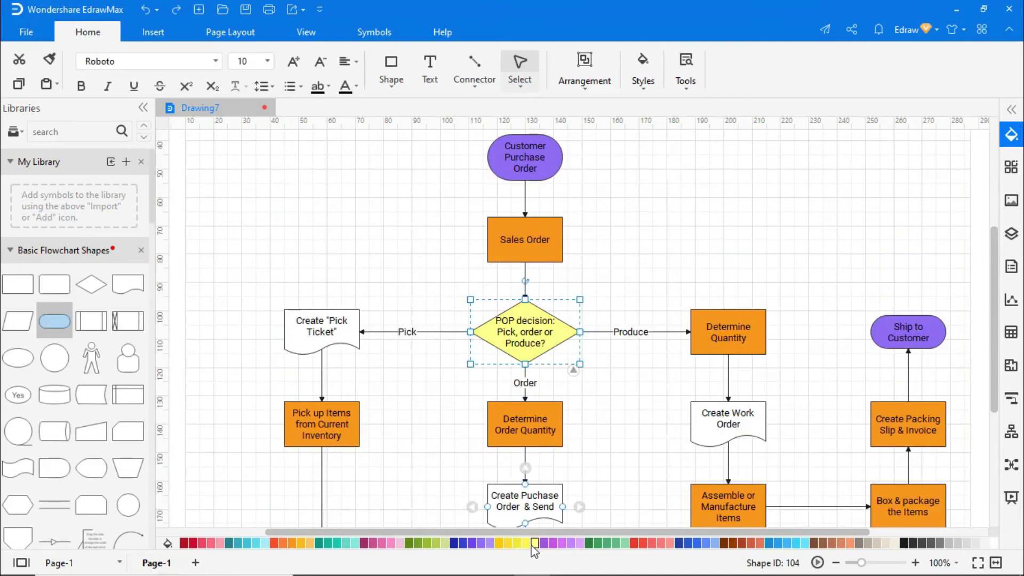
- Fill the three document shapes light cyan
{"action": "left_click", "coordinate": [347, 346]}
{"action": "left_click", "coordinate": [523, 496], "text": "shift"}
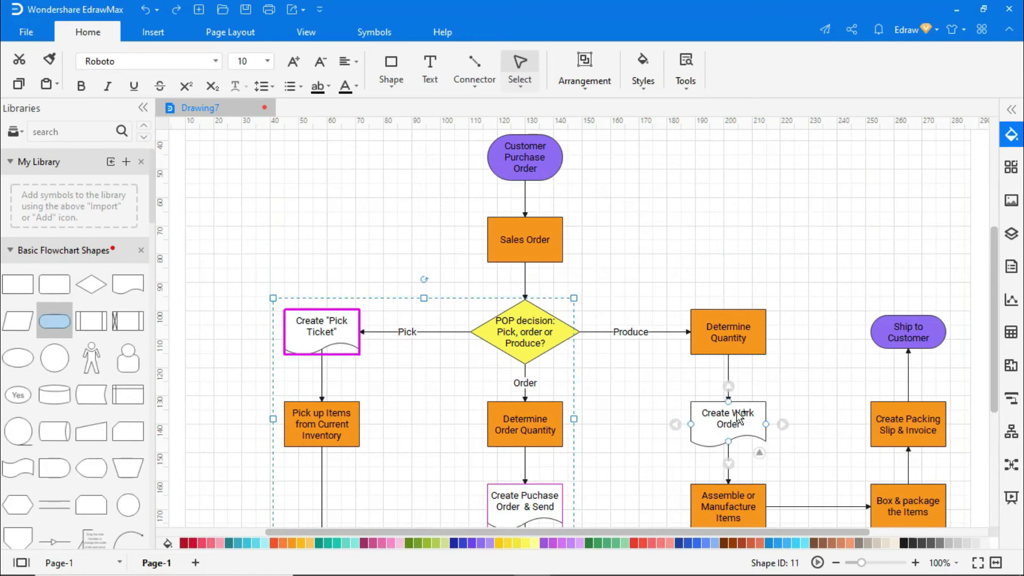
{"action": "left_click", "coordinate": [739, 419], "text": "shift"}
{"action": "scroll", "coordinate": [694, 406], "scroll_direction": "down", "scroll_amount": 3}
{"action": "left_click", "coordinate": [697, 543]}
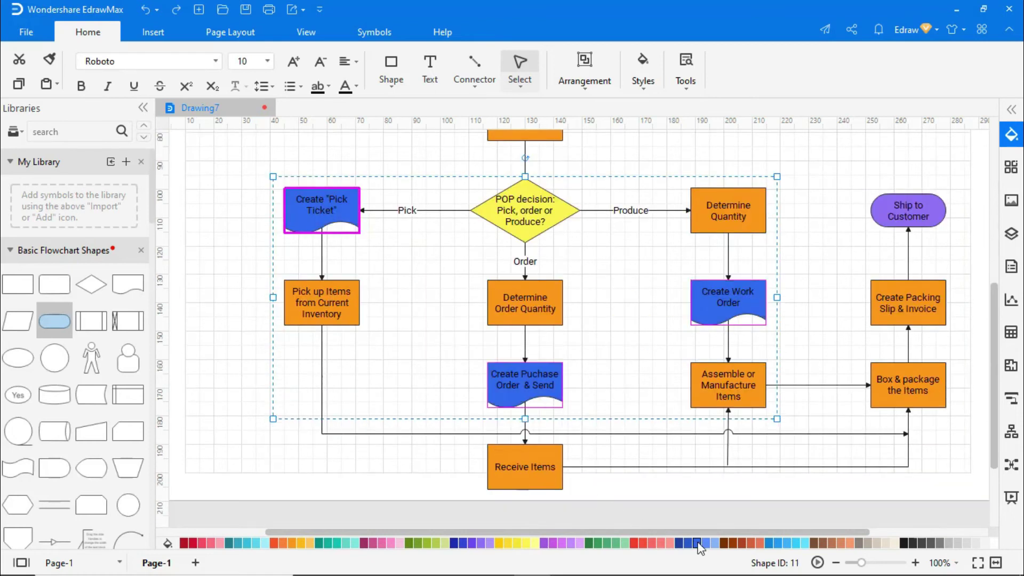
{"action": "left_click", "coordinate": [796, 543]}
{"action": "left_click", "coordinate": [822, 280]}
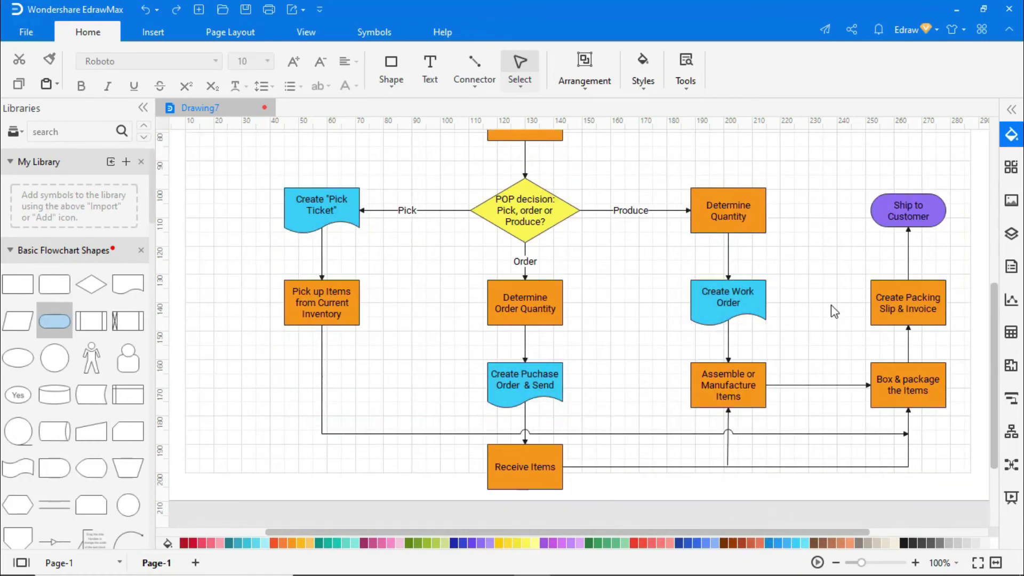
{"action": "scroll", "coordinate": [831, 307], "scroll_direction": "up", "scroll_amount": 5}
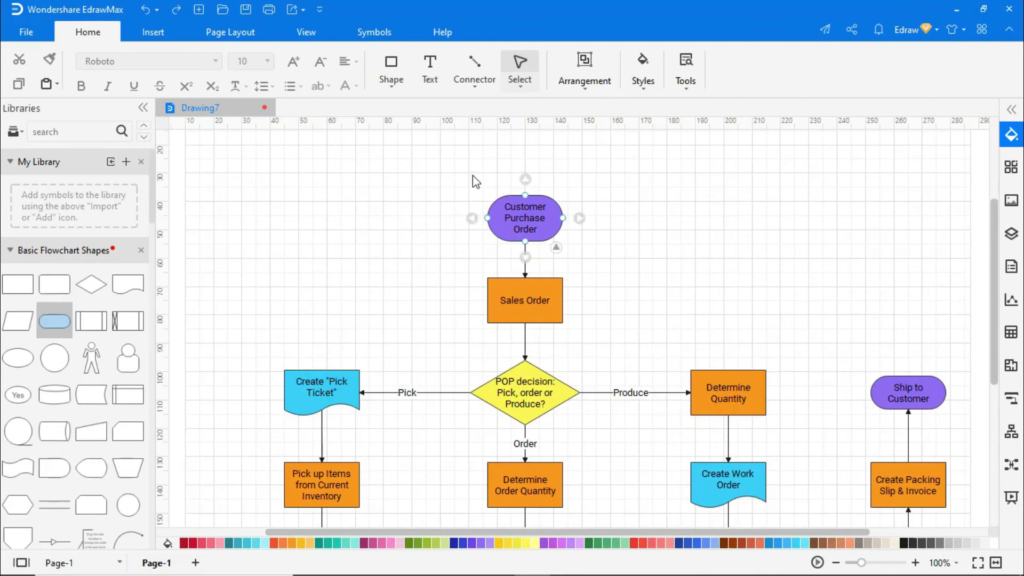
- Add a 'Sales Process Flowchart' text box above the chart
{"action": "left_click", "coordinate": [430, 69]}
{"action": "left_click_drag", "start_coordinate": [621, 177], "coordinate": [621, 178]}
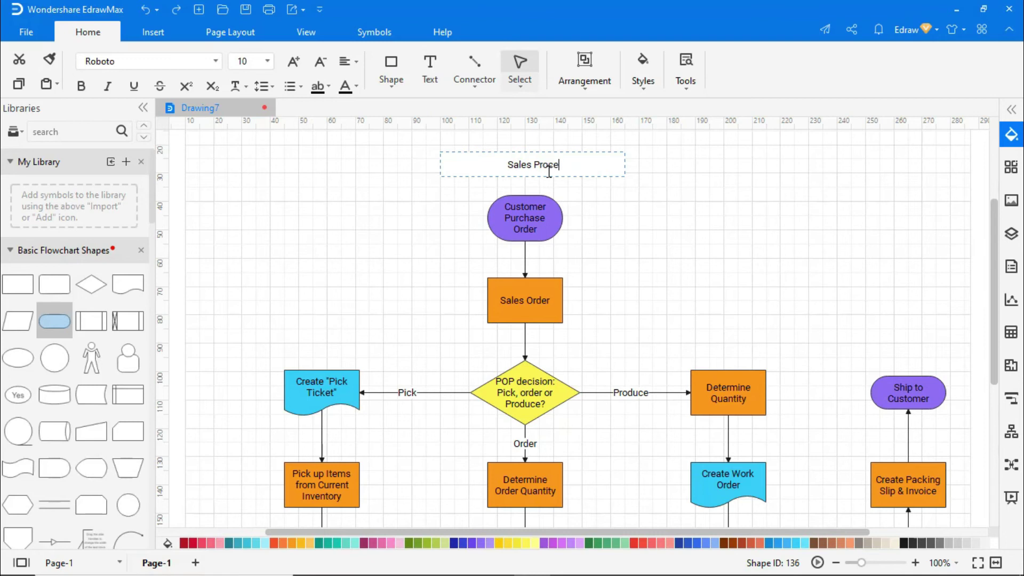
{"action": "type", "text": "ss Flowchart"}
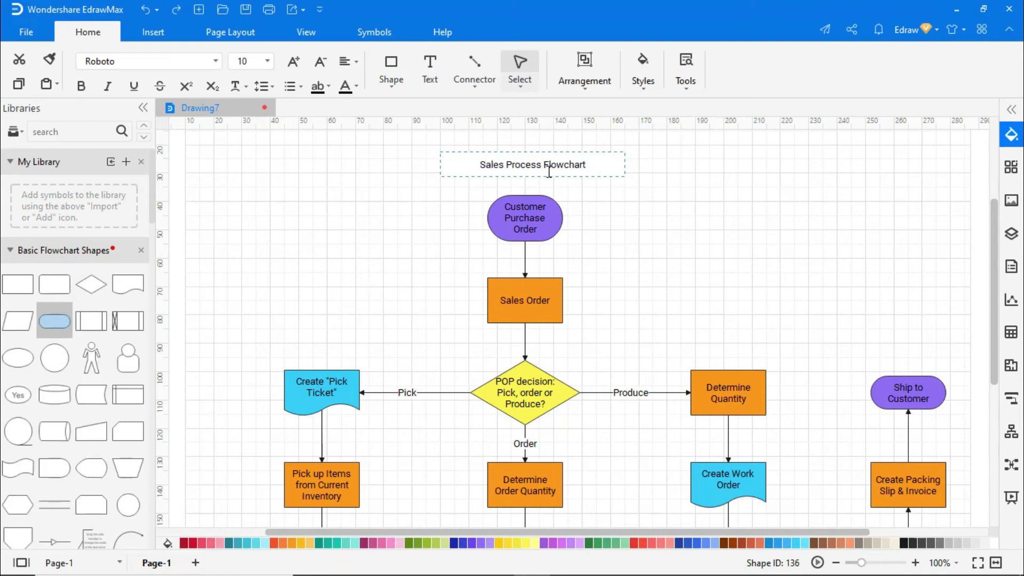
{"action": "left_click", "coordinate": [597, 208]}
- Set the title to Poppins size 14 and centre it above Customer Purchase Order
{"action": "left_click", "coordinate": [560, 168]}
{"action": "left_click", "coordinate": [215, 61]}
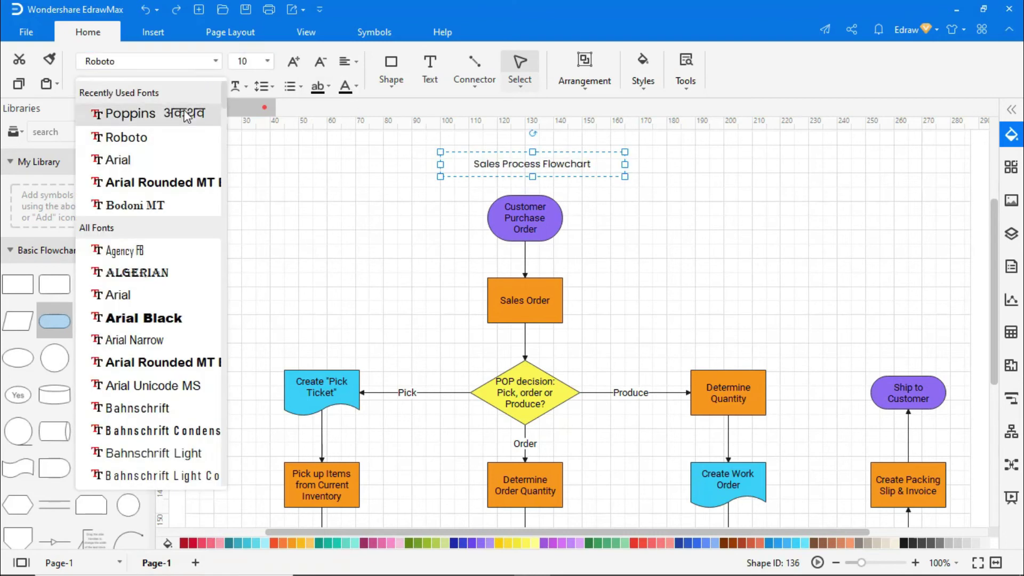
{"action": "left_click", "coordinate": [134, 113]}
{"action": "left_click", "coordinate": [293, 61]}
{"action": "left_click", "coordinate": [293, 61]}
{"action": "left_click", "coordinate": [293, 62]}
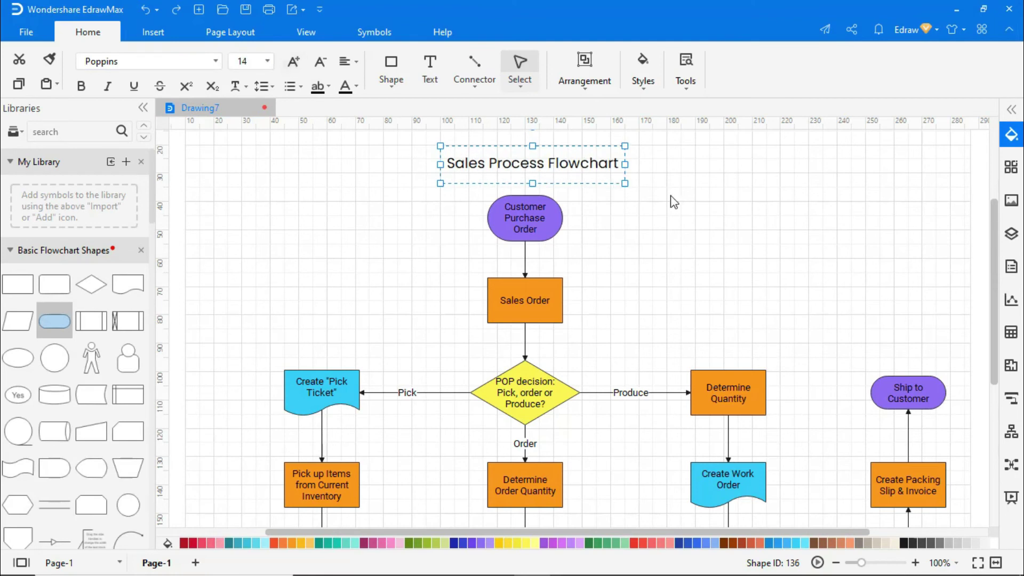
{"action": "left_click_drag", "start_coordinate": [587, 152], "coordinate": [573, 153]}
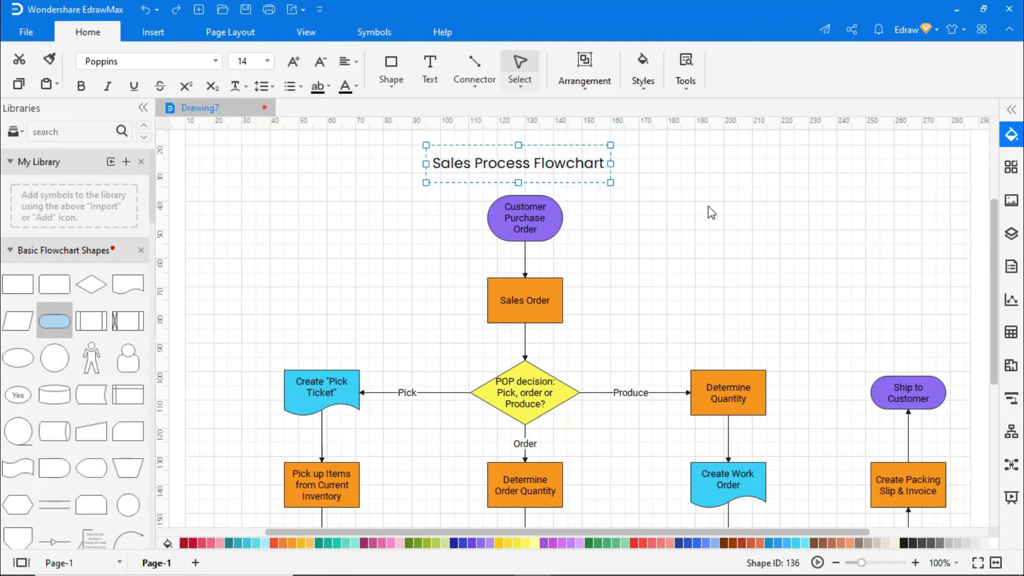
{"action": "left_click", "coordinate": [712, 212]}
- Trim the page to the flowchart using Fit to Drawing
{"action": "left_click", "coordinate": [979, 563]}
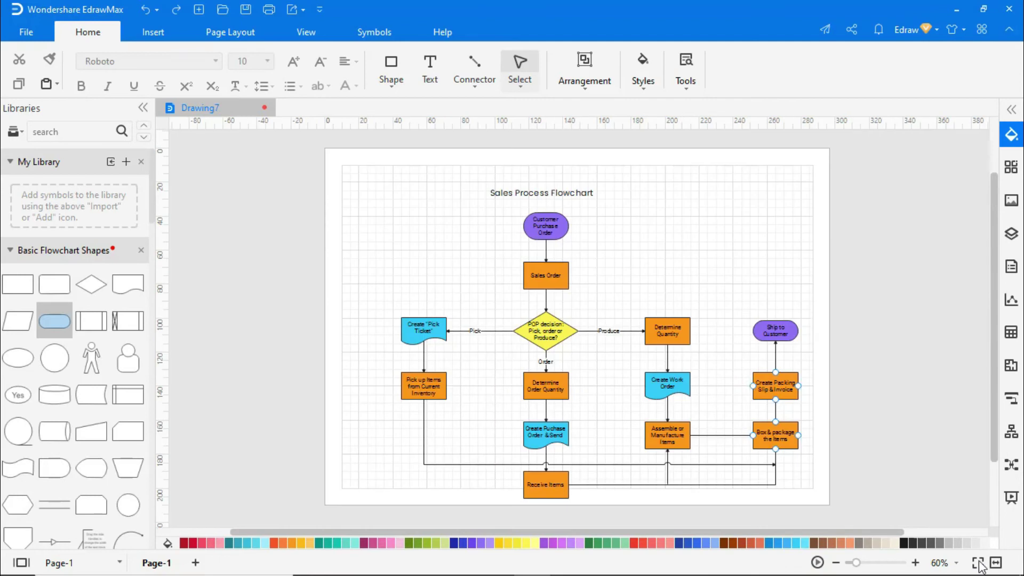
{"action": "right_click", "coordinate": [773, 241]}
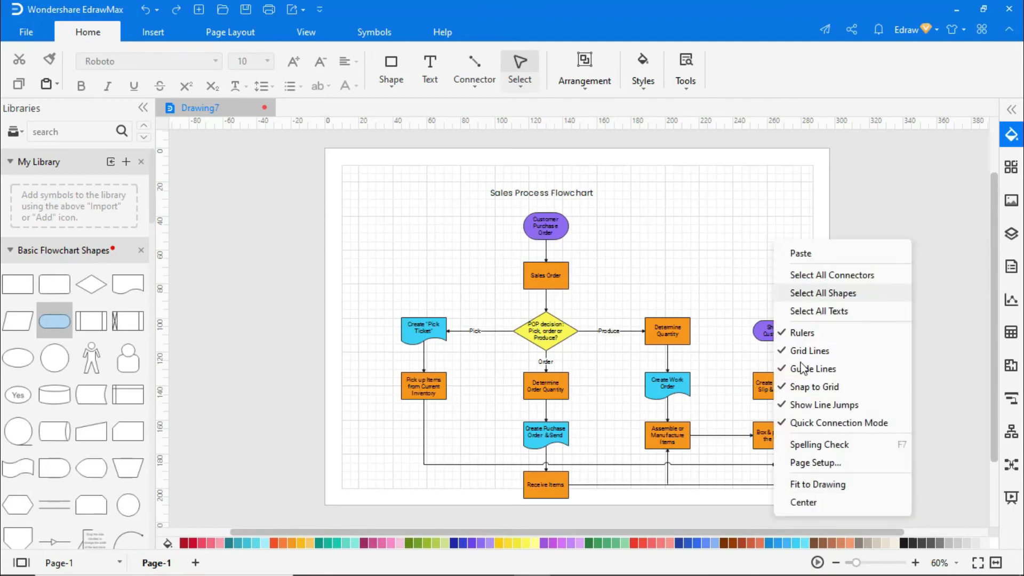
{"action": "left_click", "coordinate": [829, 485]}
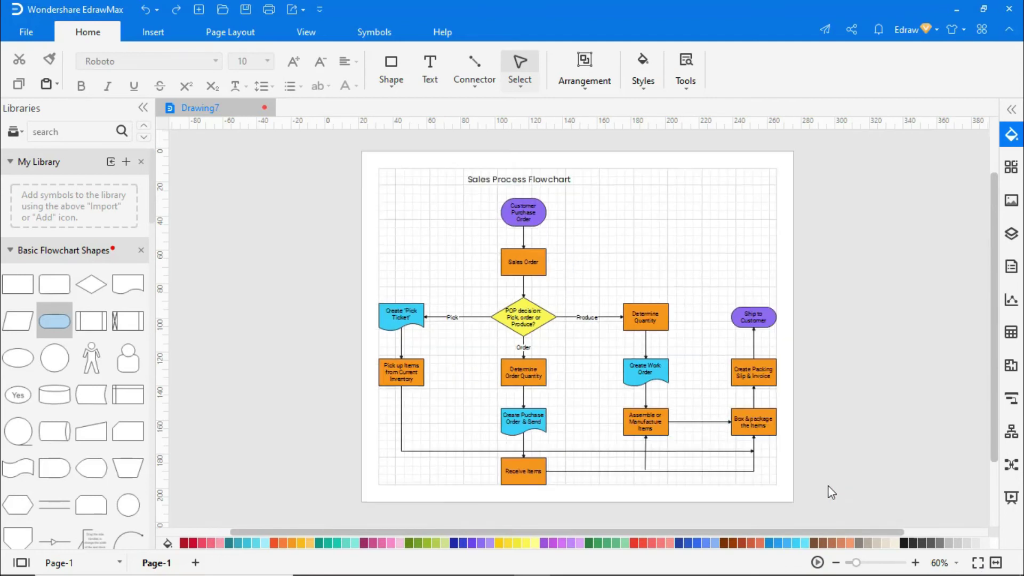
- Set the page background to plain white with no grid
{"action": "left_click", "coordinate": [261, 37]}
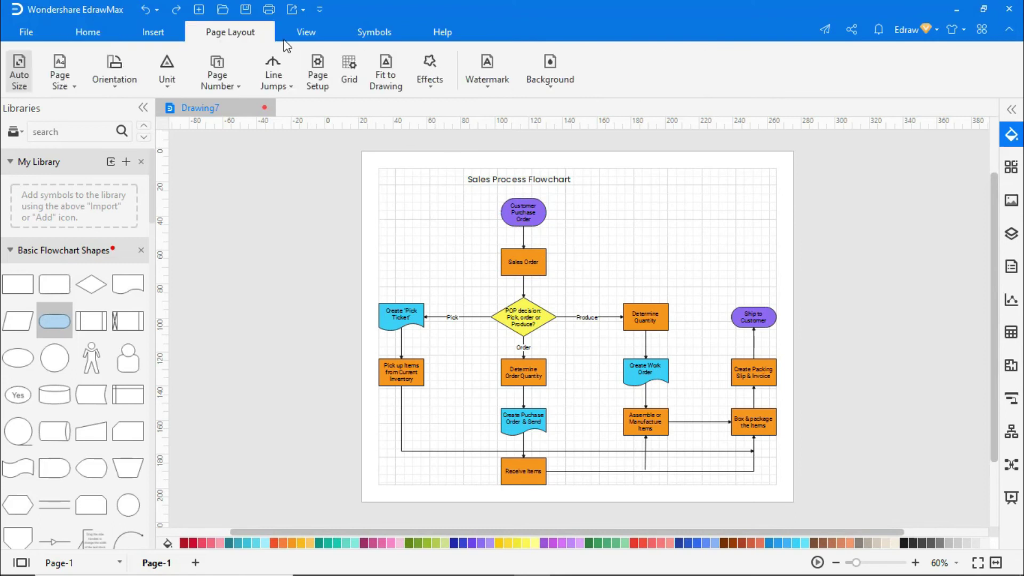
{"action": "left_click", "coordinate": [541, 93]}
{"action": "left_click", "coordinate": [542, 152]}
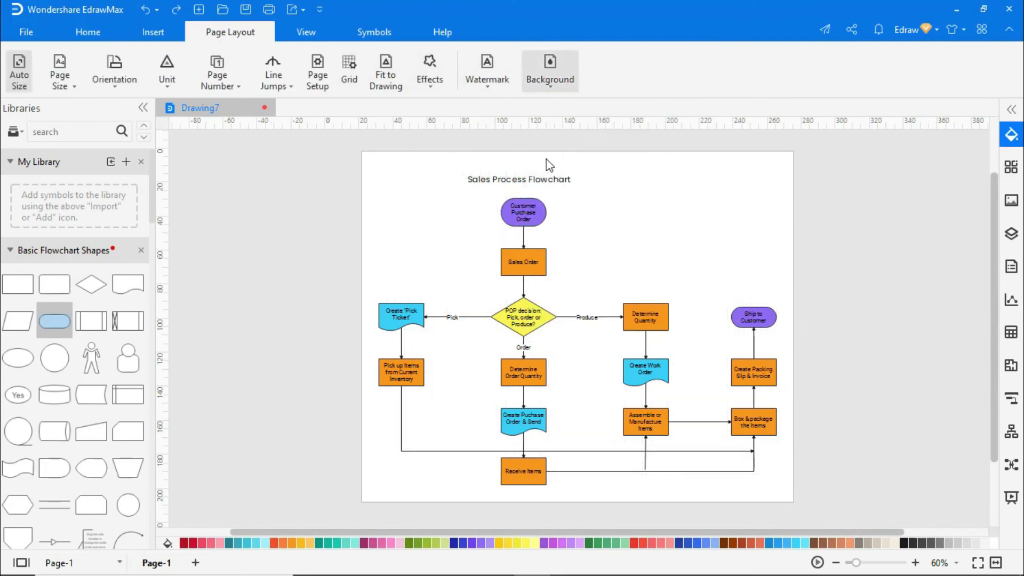